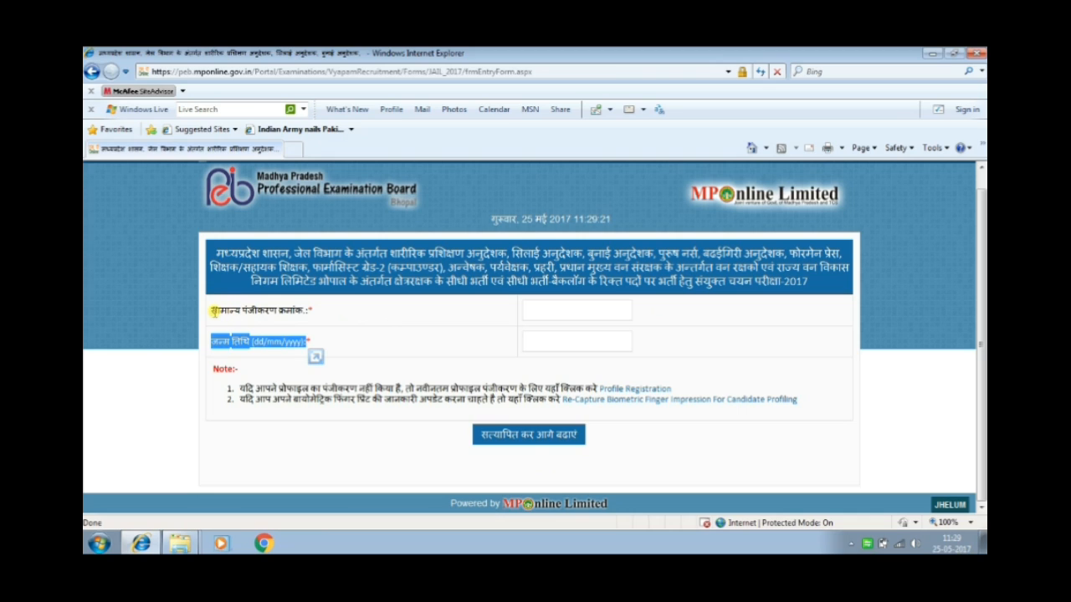
# Review the registration number and date of birth fields and the notes, and open Profile Registration for unregistered applicants.
pyautogui.moveTo(214, 311); pyautogui.dragTo(326, 311)
pyautogui.click(599, 318)
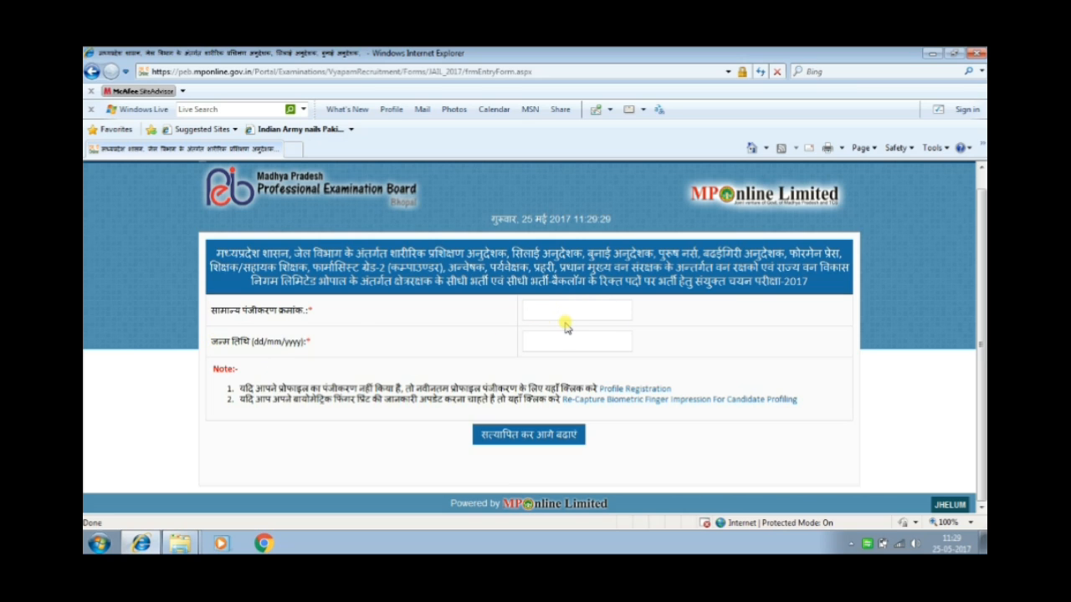
pyautogui.moveTo(261, 389); pyautogui.dragTo(359, 393)
pyautogui.moveTo(241, 398); pyautogui.dragTo(626, 401)
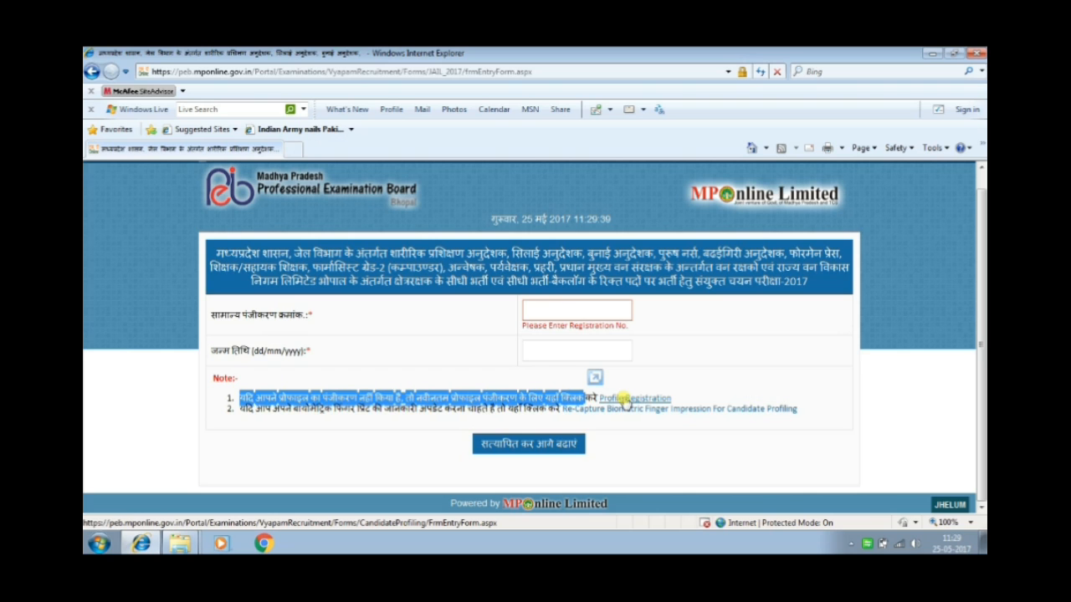
pyautogui.click(626, 400)
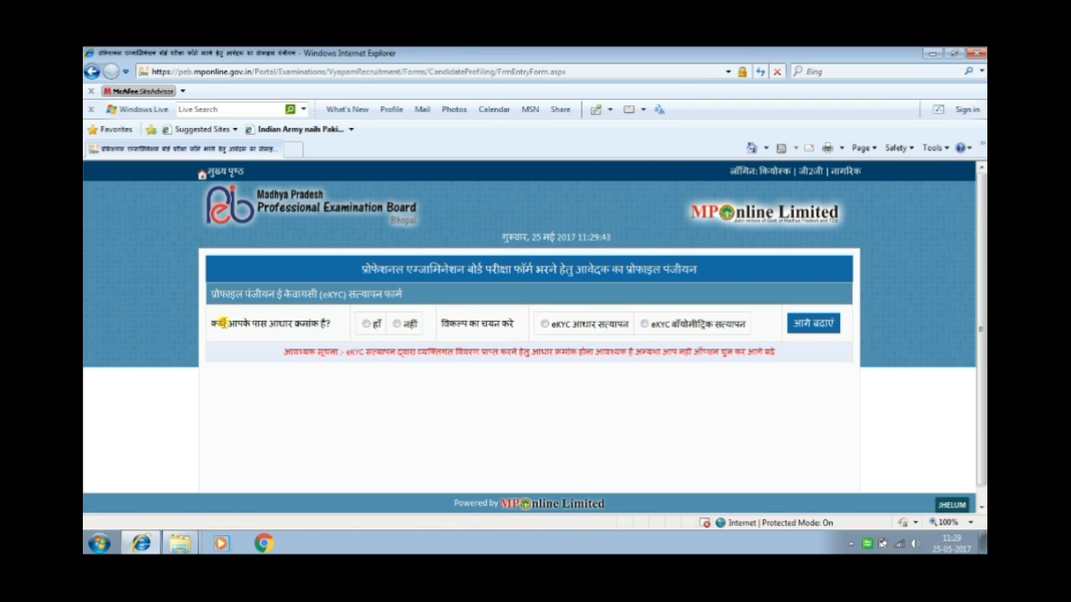
# Complete the Aadhaar and eKYC verification choices and continue to the applicant's profile registration form.
pyautogui.moveTo(216, 323); pyautogui.dragTo(332, 334)
pyautogui.click(438, 343)
pyautogui.click(367, 325)
pyautogui.click(687, 326)
pyautogui.click(819, 326)
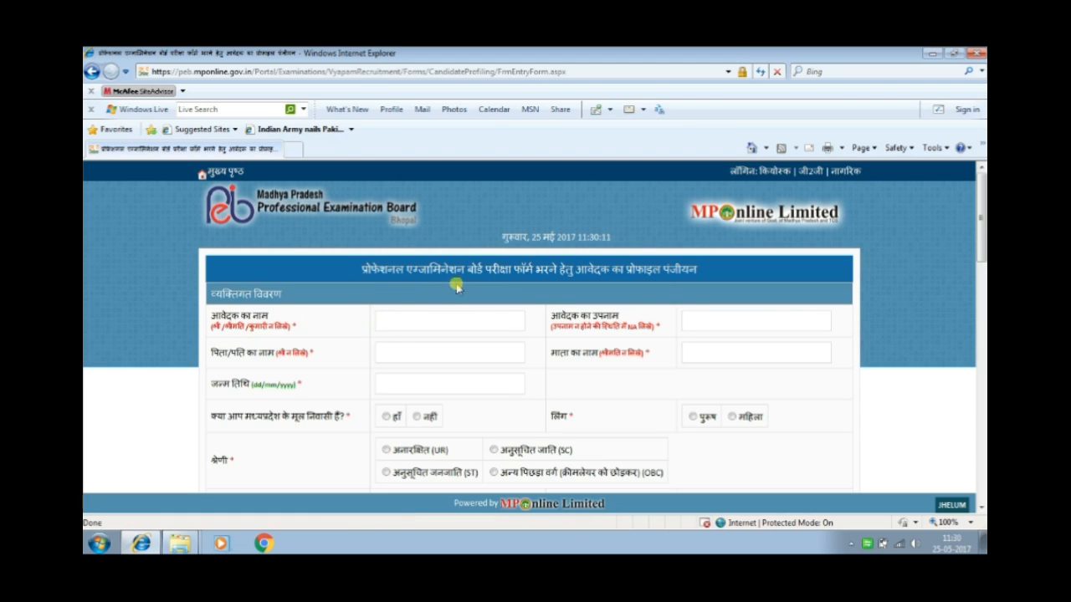
# Enter the applicant's name, surname and father's or husband's name in the personal details section.
pyautogui.moveTo(365, 265); pyautogui.dragTo(425, 268)
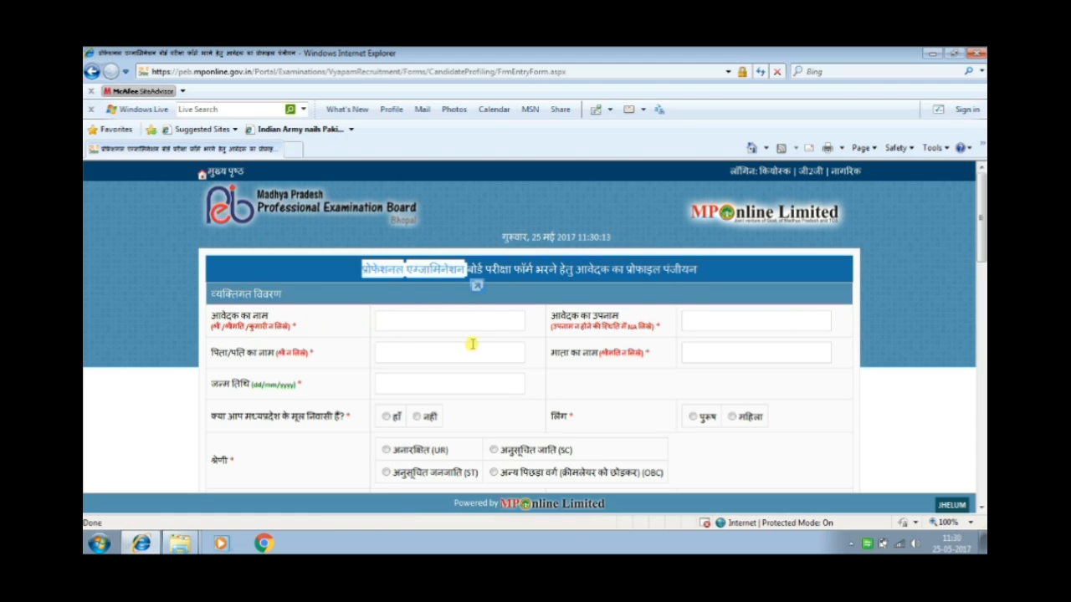
pyautogui.scroll(-1, 471, 342)
pyautogui.click(400, 271)
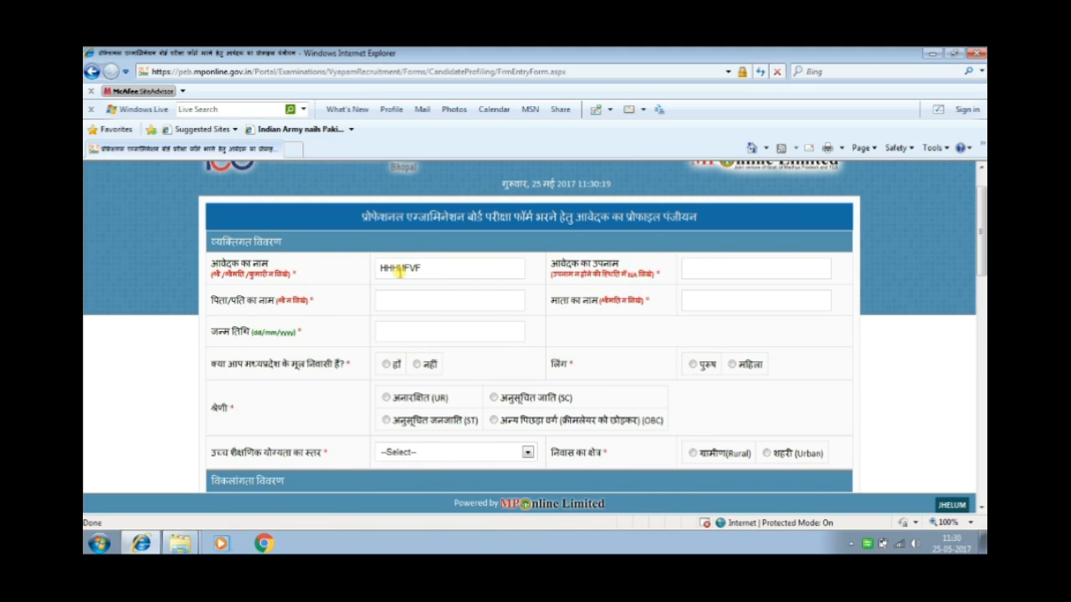
pyautogui.press('Tab')
pyautogui.write('GFJHGJ')
pyautogui.press('Tab')
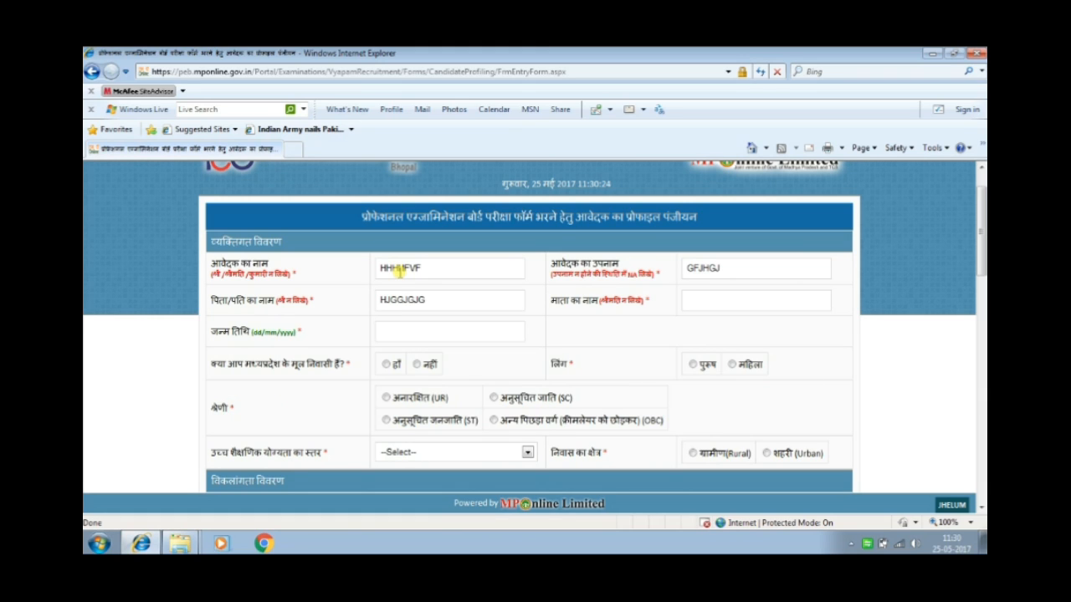
# Fill in the mother's name, checking the notes about omitting titles beside the name fields.
pyautogui.click(291, 272)
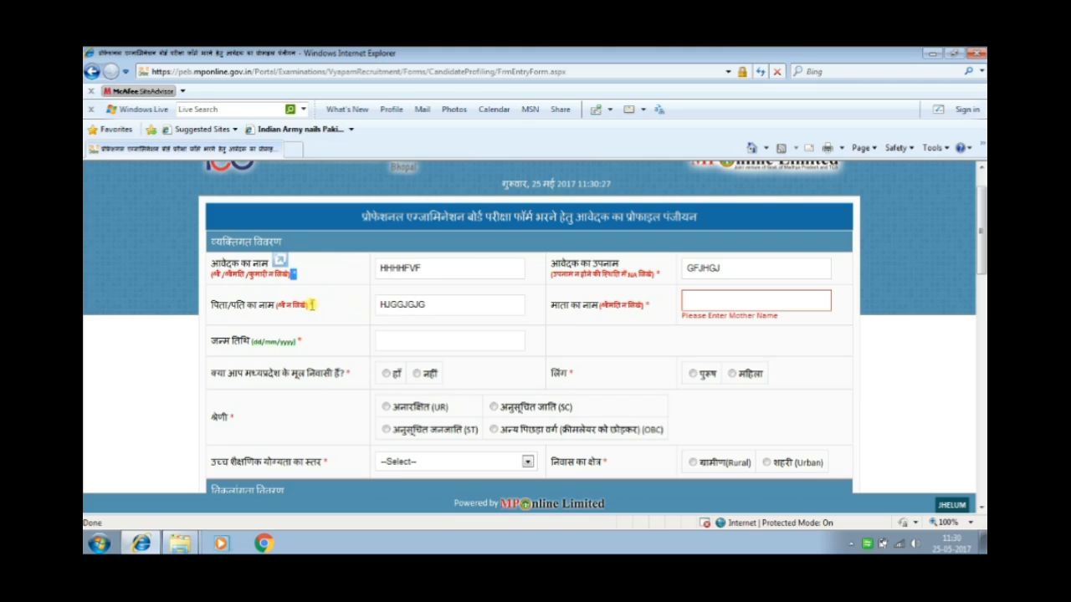
pyautogui.click(311, 304)
pyautogui.doubleClick(646, 306)
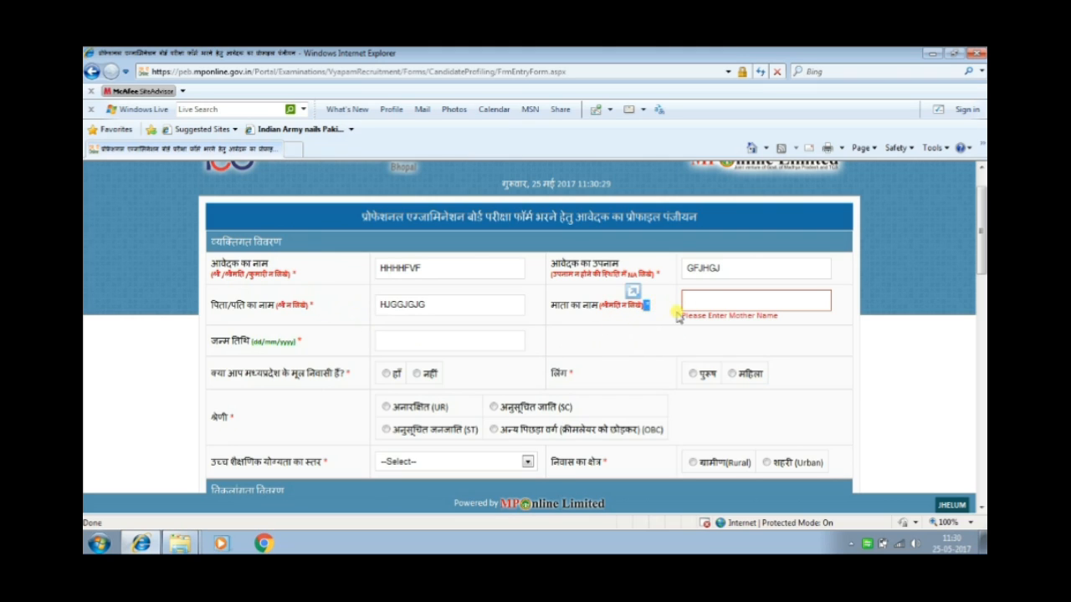
pyautogui.click(703, 300)
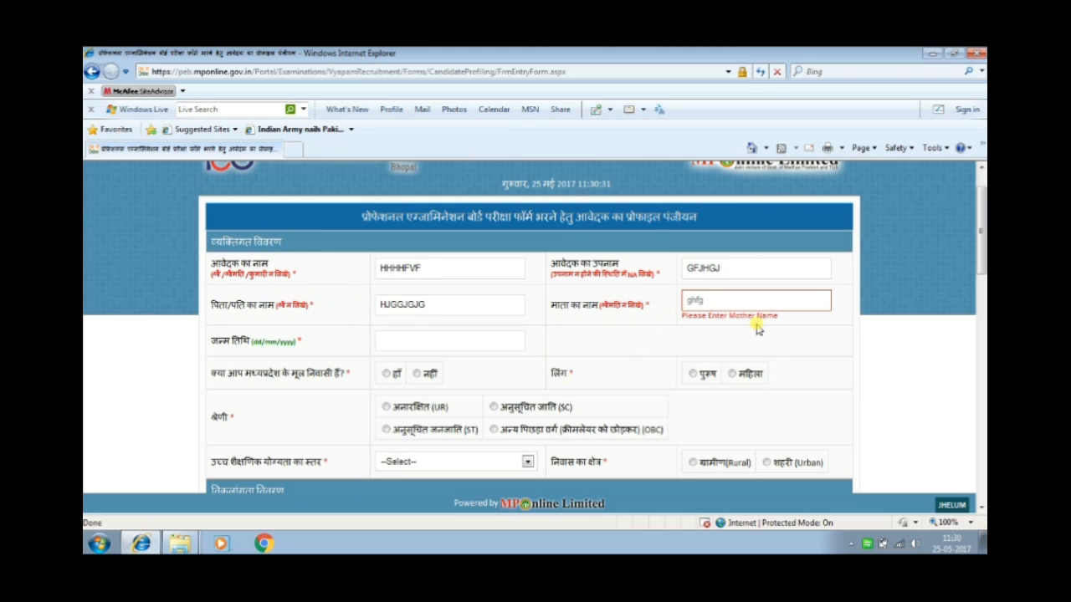
pyautogui.press('Tab')
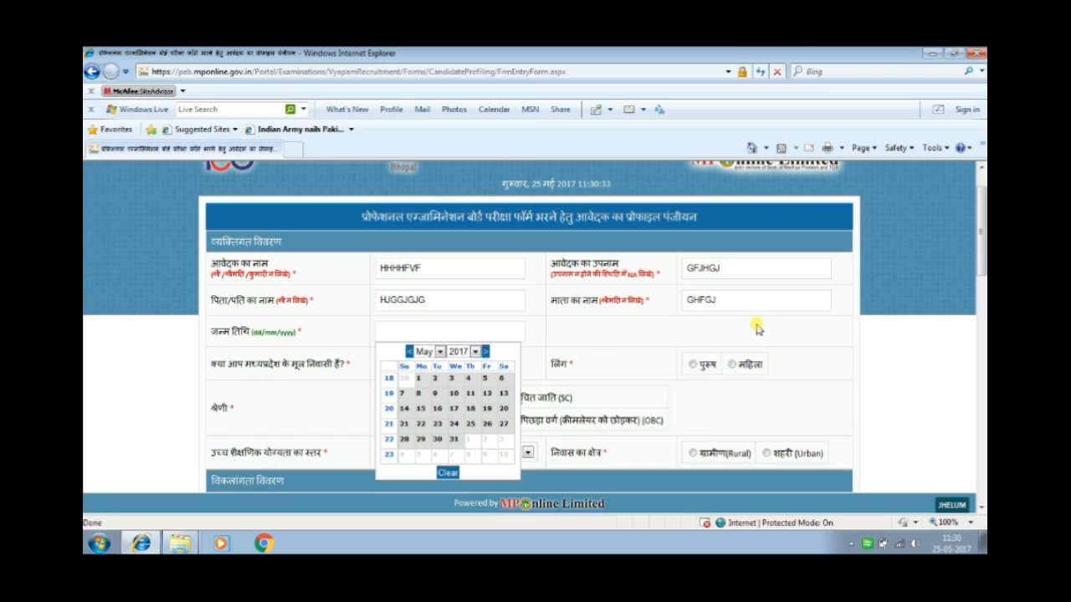
# Set the applicant's date of birth using the calendar, choosing the birth year and day.
pyautogui.click(474, 351)
pyautogui.moveTo(478, 341); pyautogui.dragTo(476, 254)
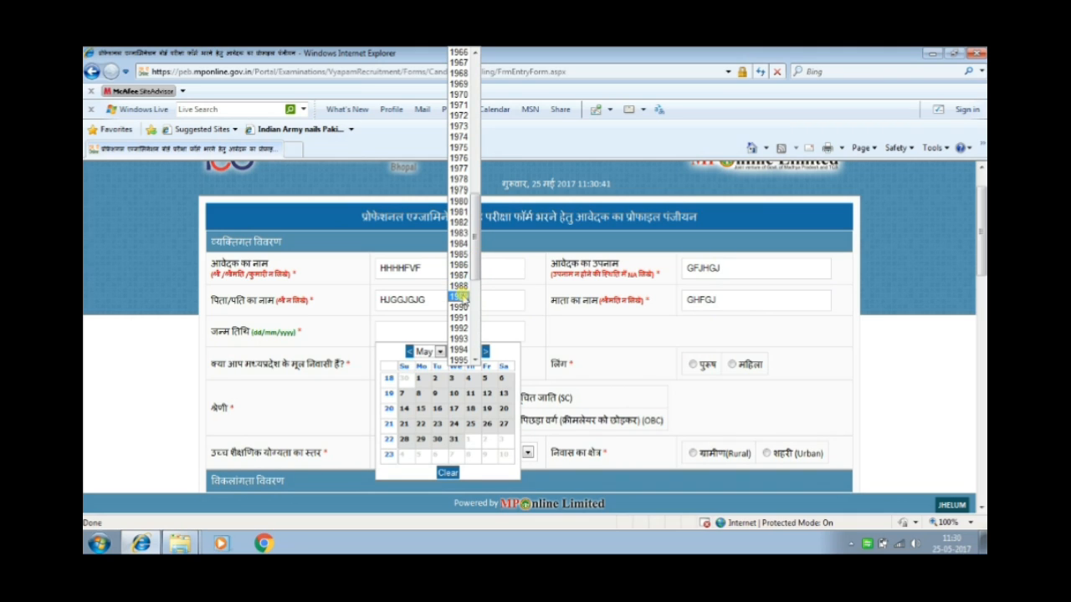
pyautogui.click(460, 296)
pyautogui.click(485, 379)
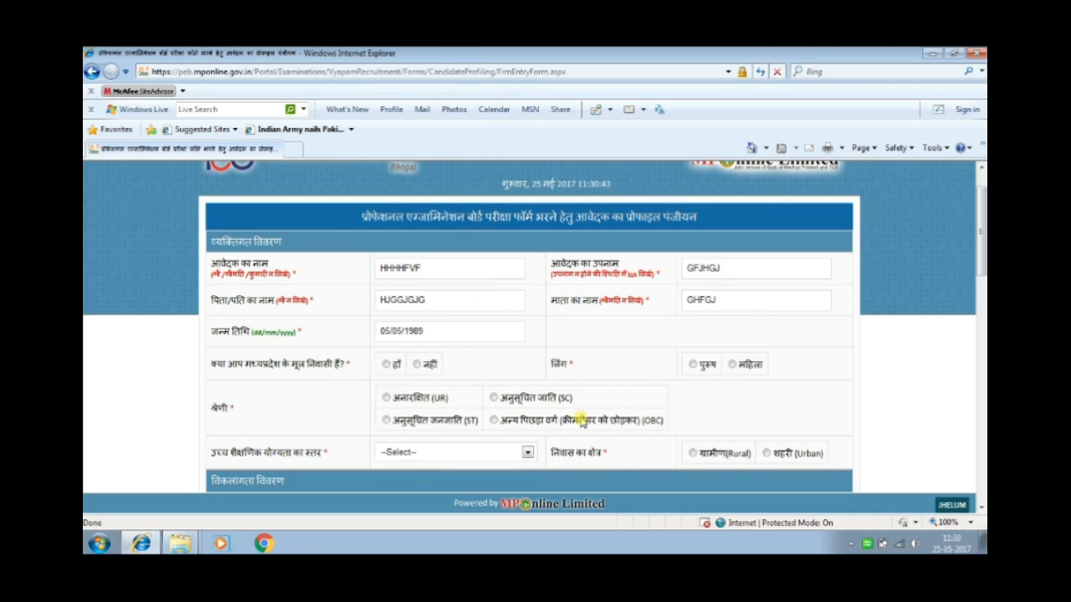
pyautogui.click(443, 330)
pyautogui.click(649, 357)
# Mark the applicant as a native of Madhya Pradesh, male, and in the unreserved (UR) category.
pyautogui.moveTo(245, 365); pyautogui.dragTo(334, 365)
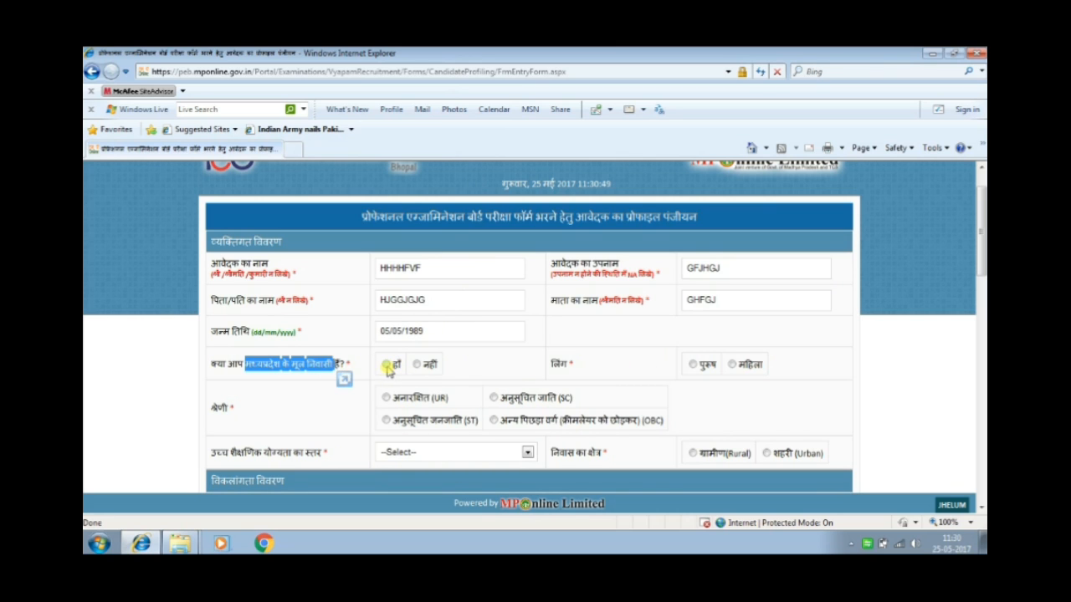
pyautogui.click(387, 366)
pyautogui.scroll(-3, 500, 381)
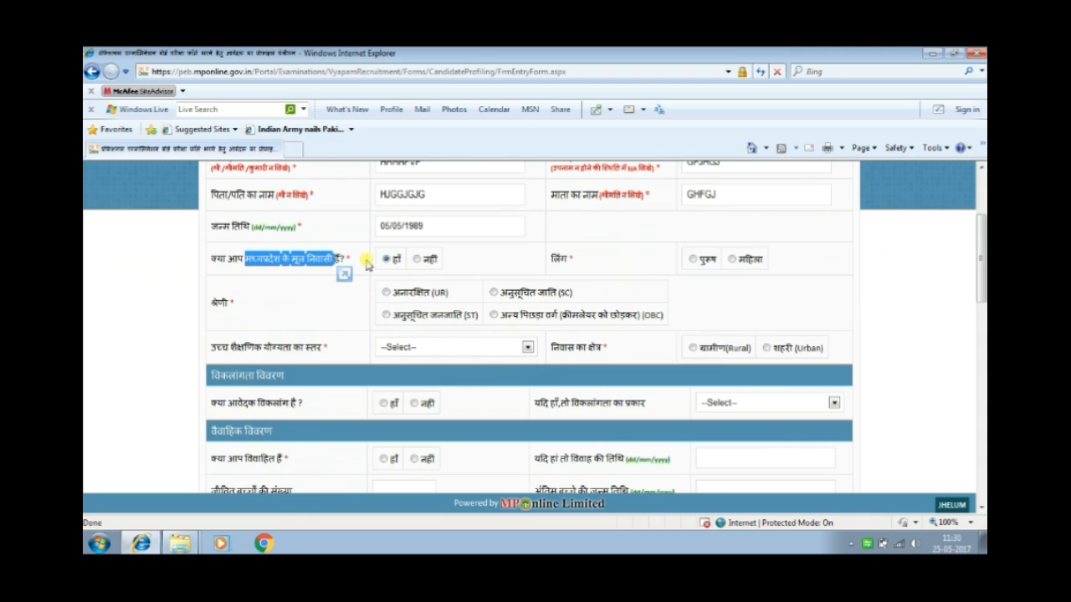
pyautogui.click(694, 260)
pyautogui.click(387, 293)
# Set the highest educational qualification level to Engineering (ENG) and the area of residence to Rural.
pyautogui.scroll(-1, 506, 318)
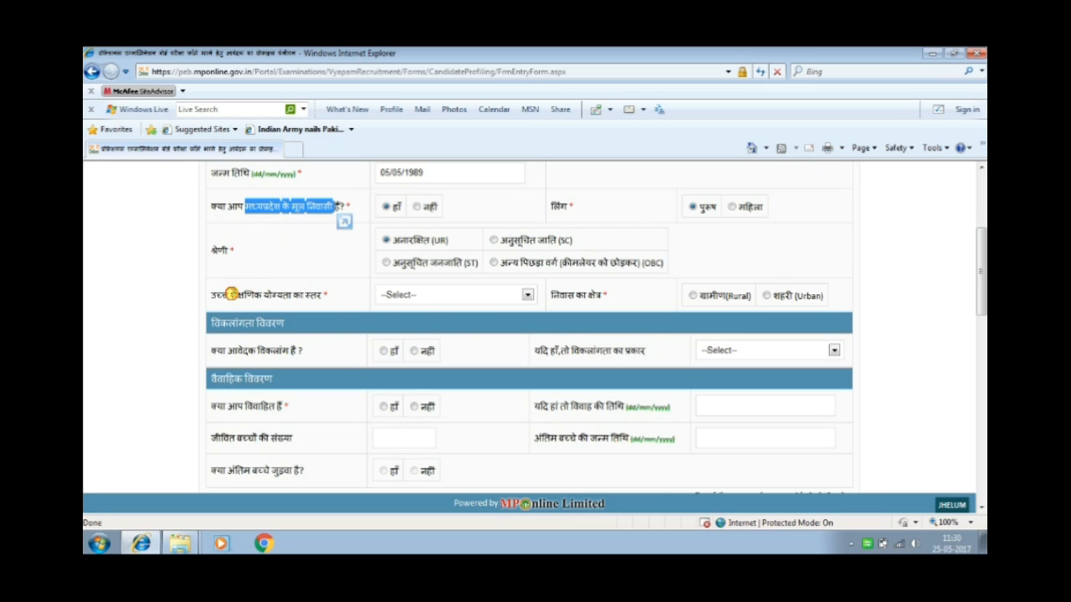
pyautogui.moveTo(232, 295); pyautogui.dragTo(325, 298)
pyautogui.click(450, 297)
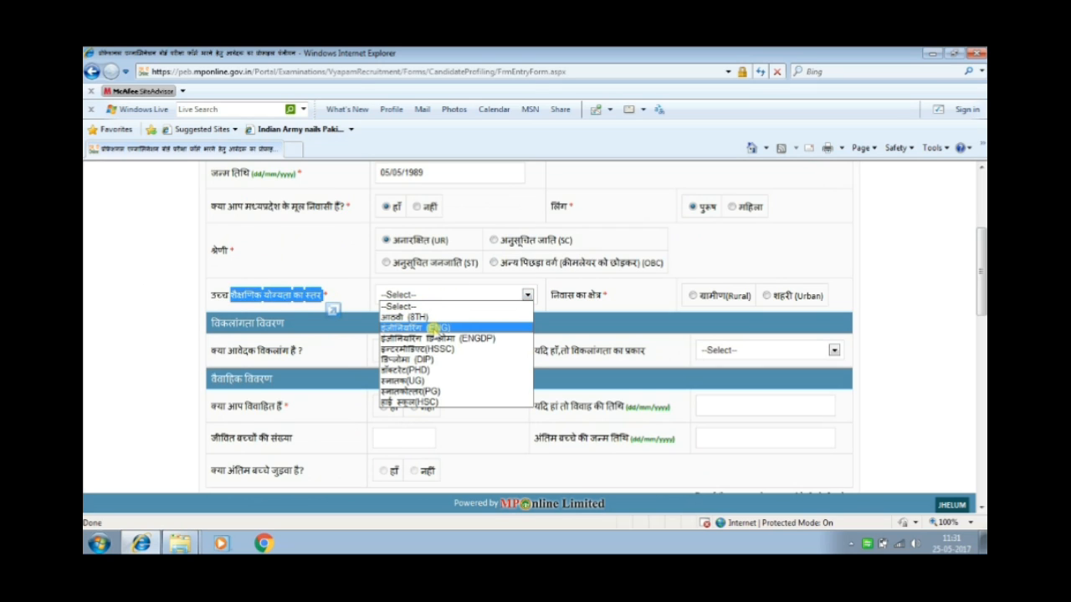
pyautogui.click(435, 327)
pyautogui.click(579, 305)
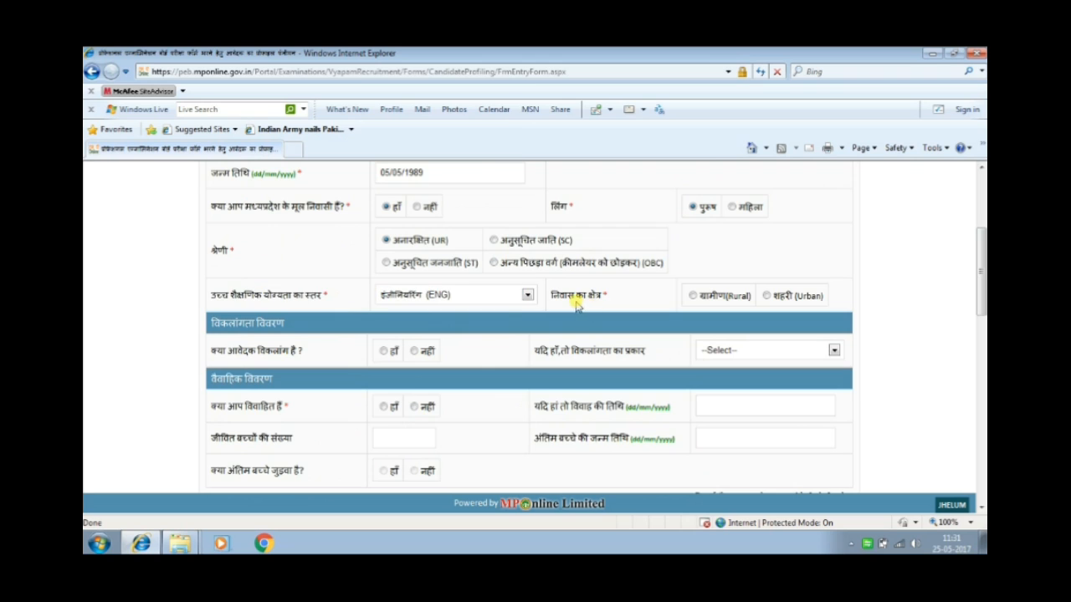
pyautogui.click(692, 295)
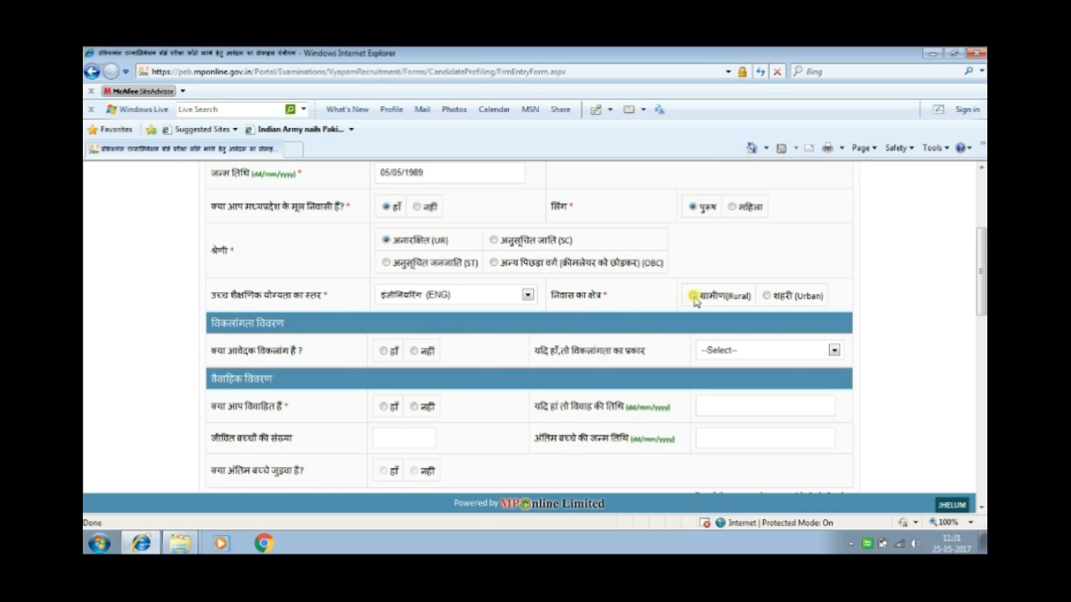
pyautogui.click(768, 296)
# Check the available disability types and set the applicant's disability answer to No.
pyautogui.scroll(-1, 711, 301)
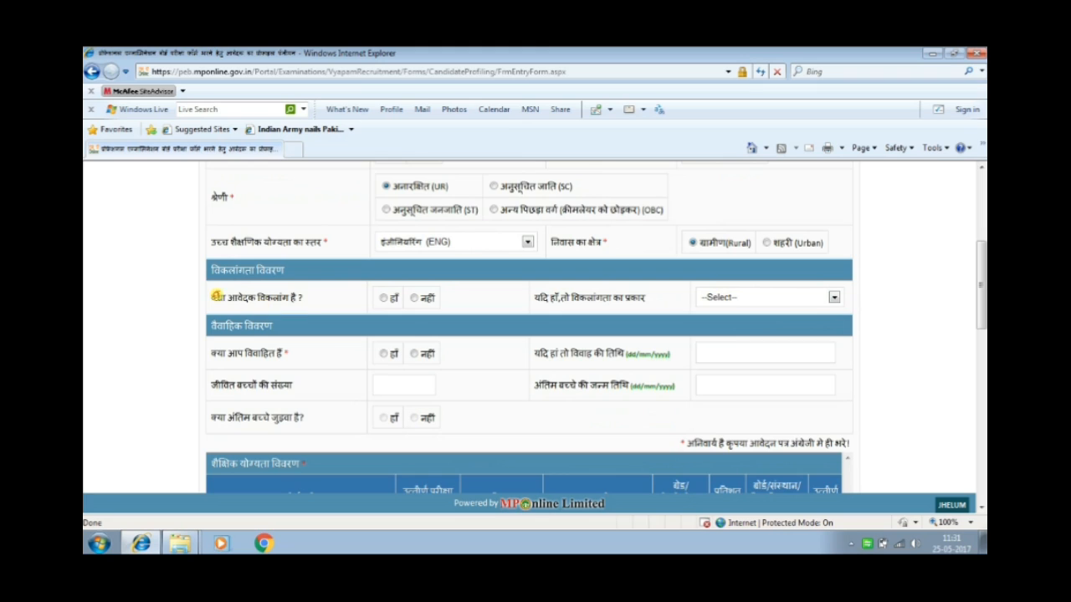
pyautogui.moveTo(216, 297); pyautogui.dragTo(289, 298)
pyautogui.click(383, 297)
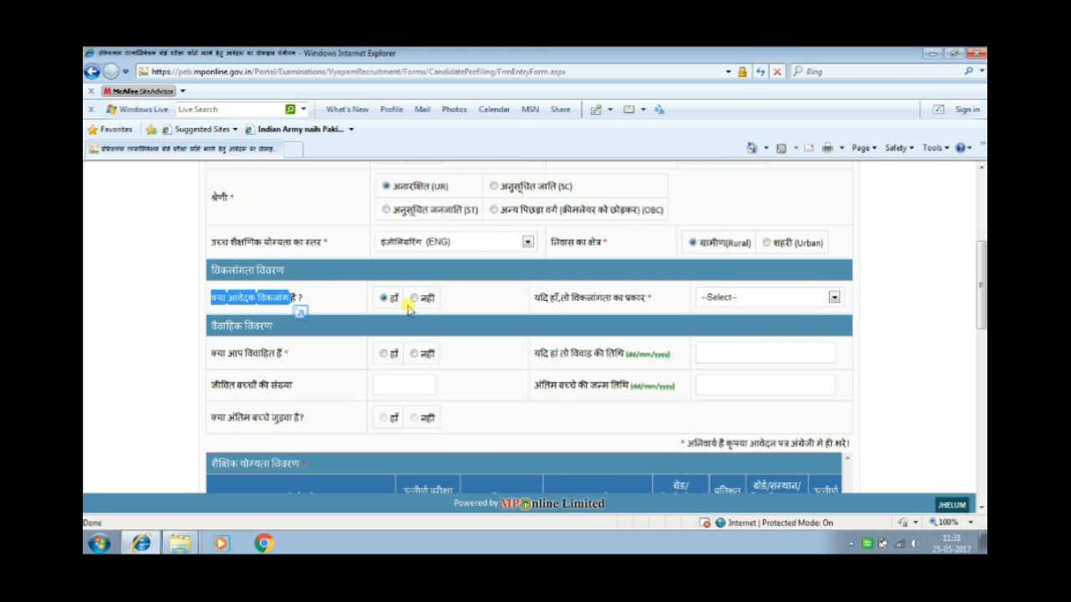
pyautogui.click(782, 298)
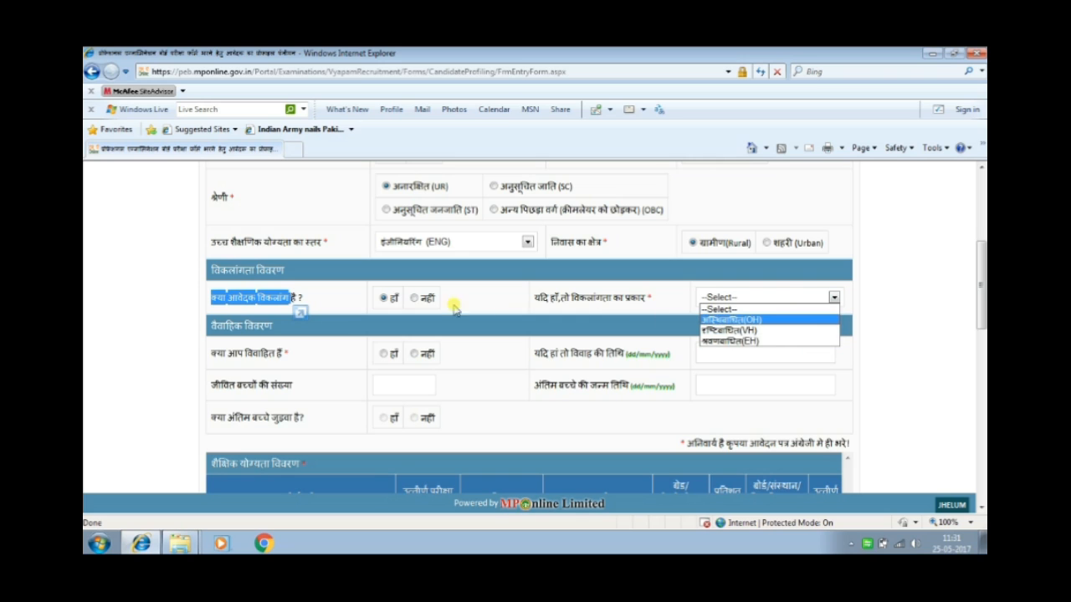
pyautogui.click(414, 299)
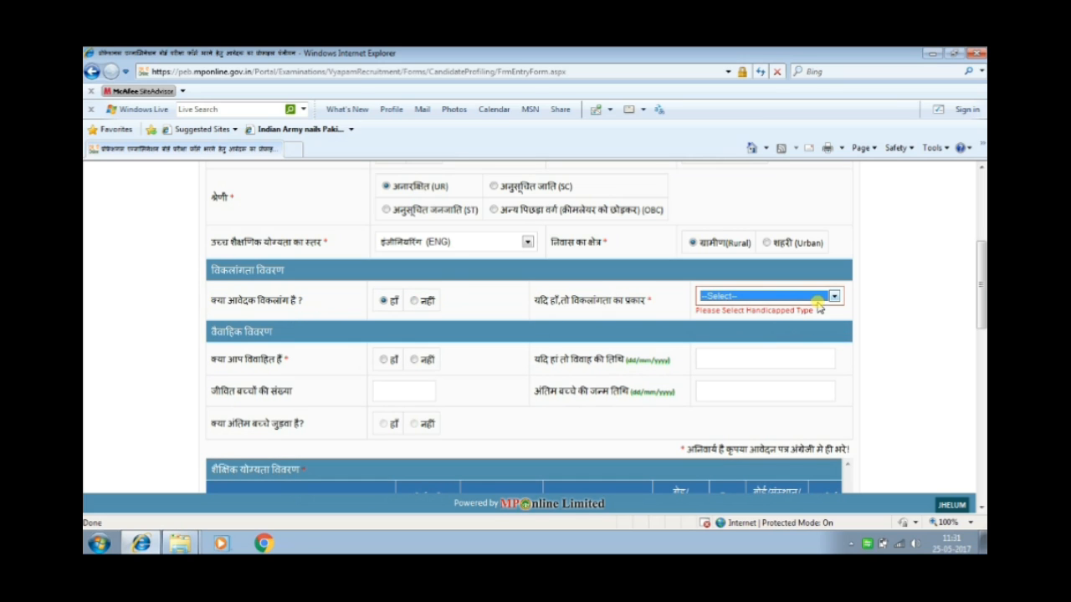
pyautogui.click(414, 301)
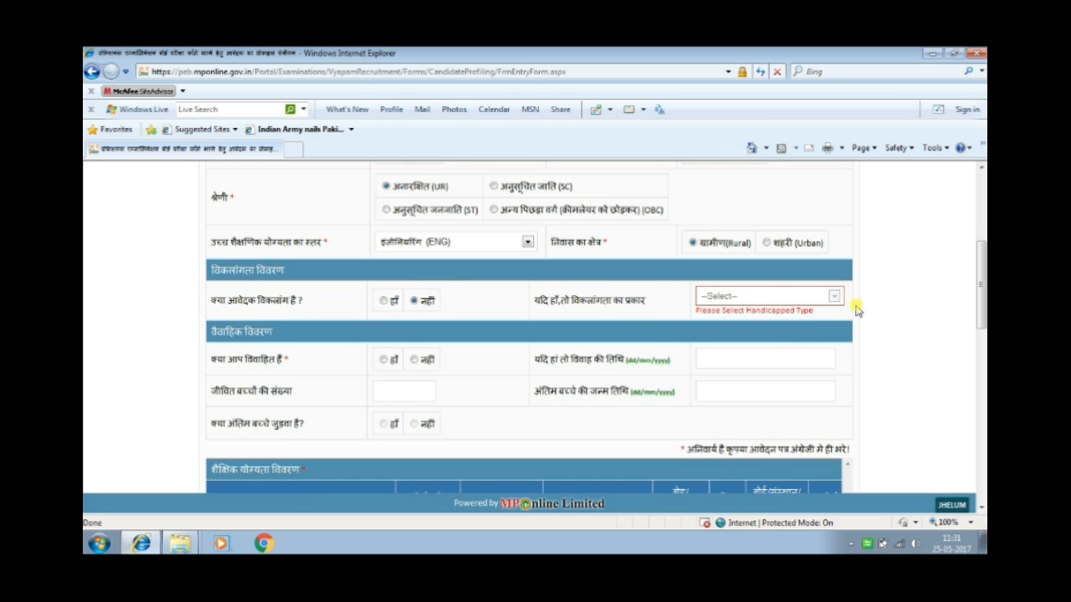
# Set the marital status answer to No and review the fields about living children and twins.
pyautogui.scroll(-1, 874, 335)
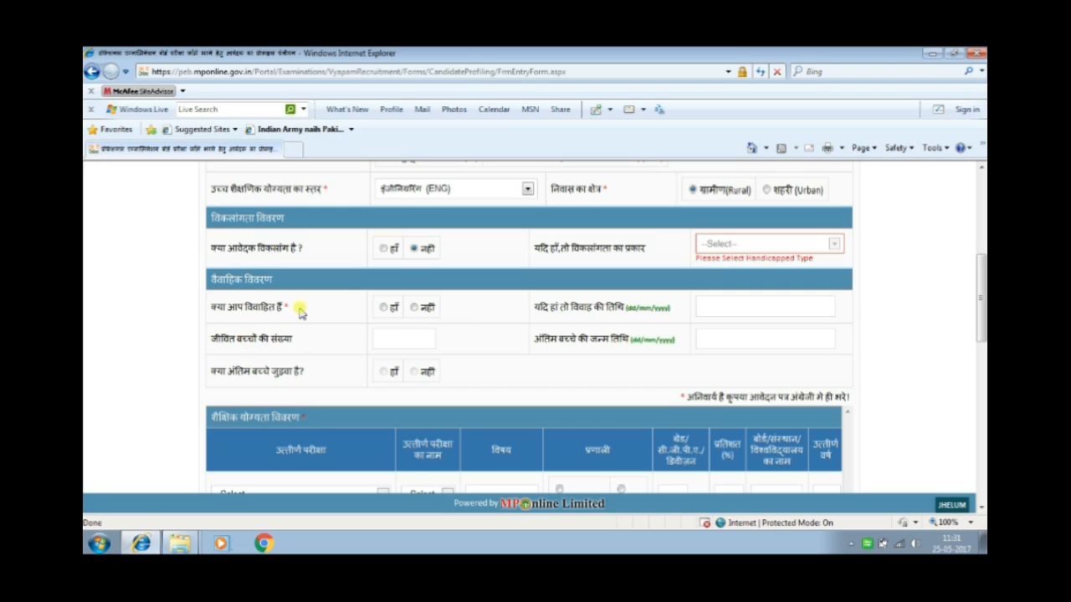
pyautogui.scroll(-1, 499, 311)
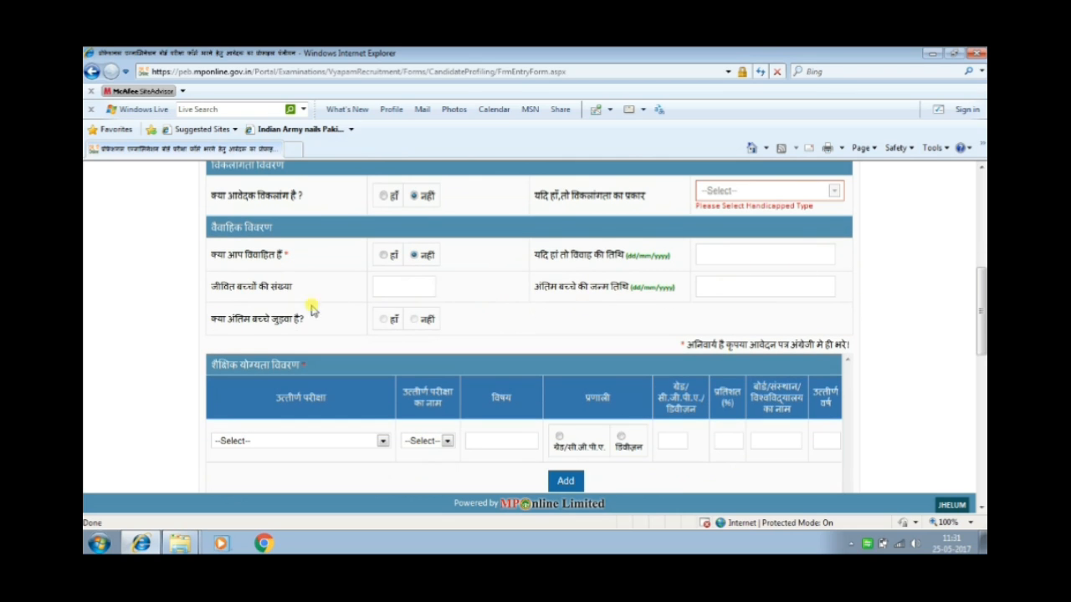
pyautogui.moveTo(539, 289); pyautogui.dragTo(645, 287)
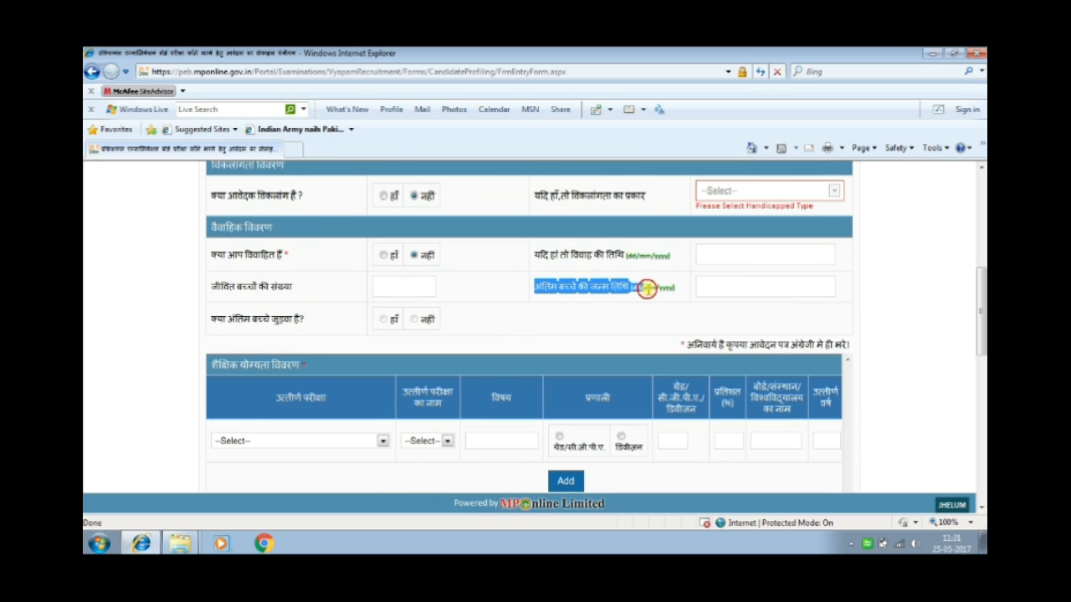
pyautogui.moveTo(221, 287); pyautogui.dragTo(293, 287)
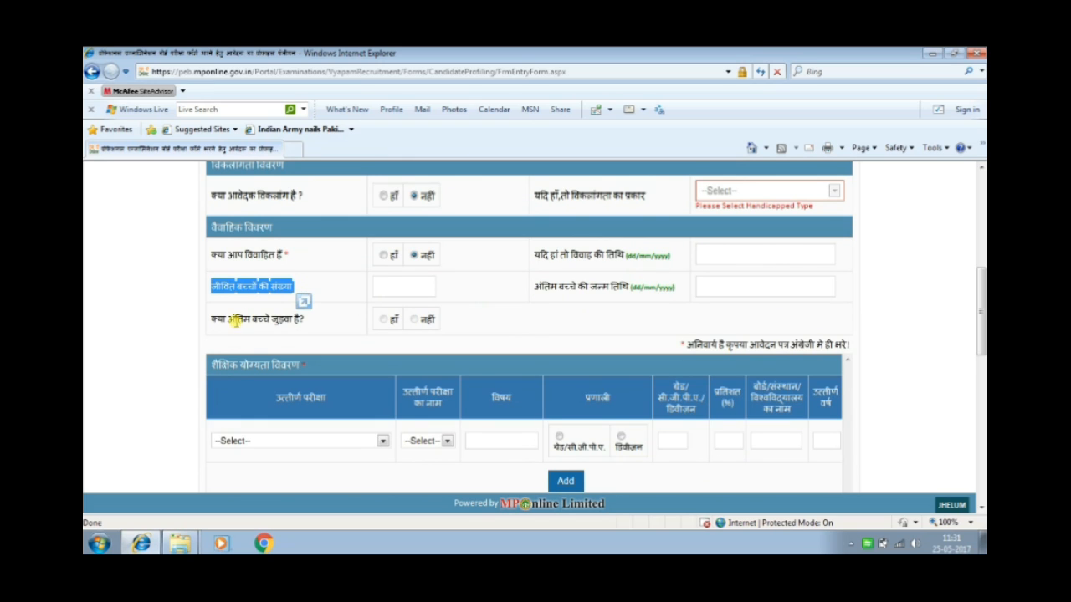
pyautogui.moveTo(214, 321); pyautogui.dragTo(355, 324)
pyautogui.click(431, 334)
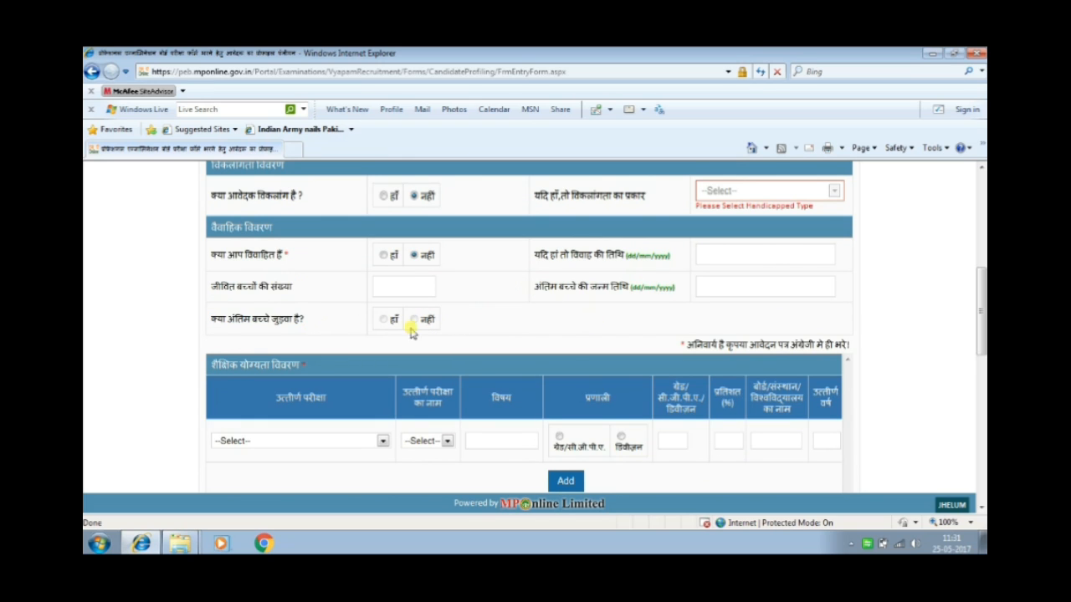
# In the educational qualification entry, select Under Graduate(UG) and Bachelor of Engineering, and enter CS as the subject.
pyautogui.scroll(-2, 433, 337)
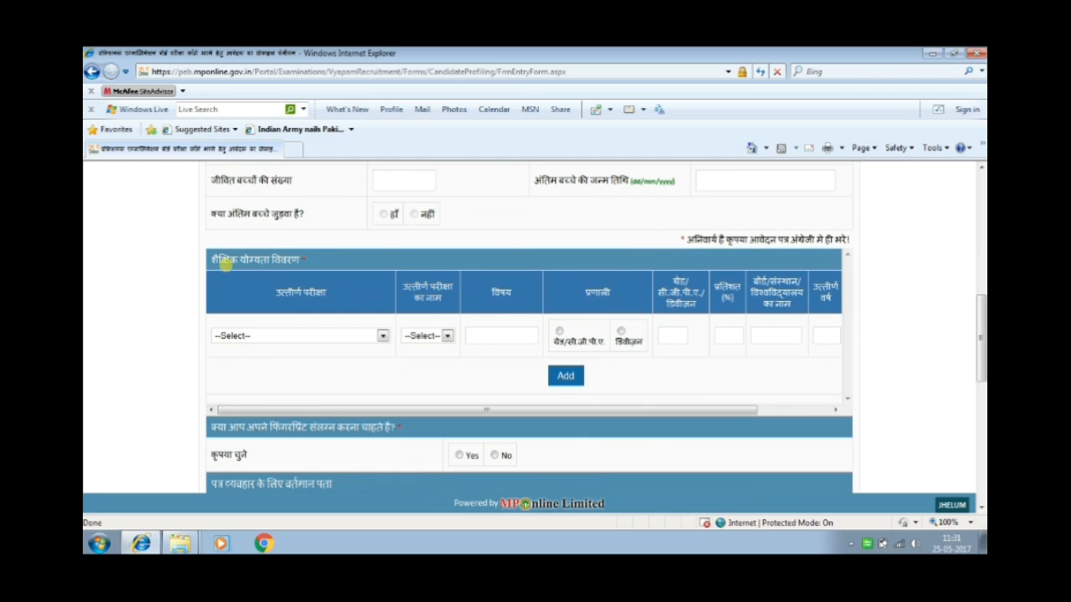
pyautogui.moveTo(216, 261); pyautogui.dragTo(316, 266)
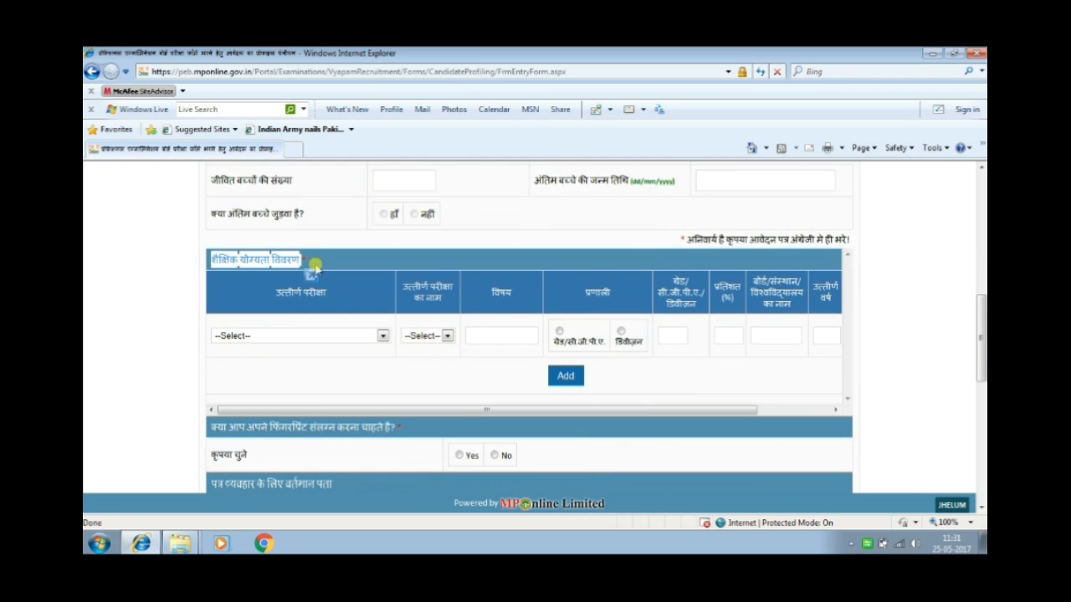
pyautogui.click(381, 336)
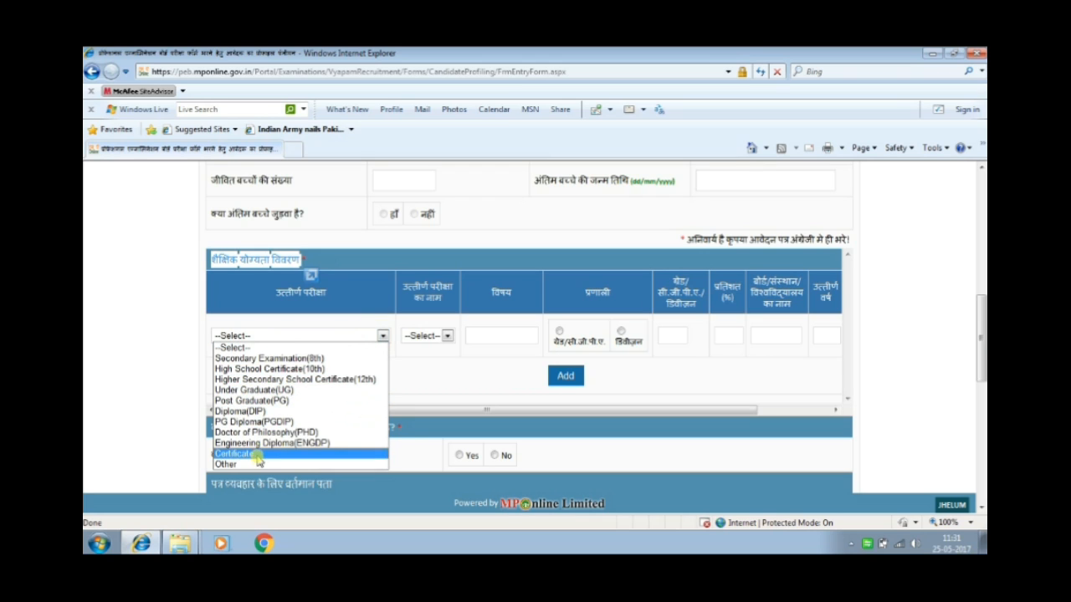
pyautogui.click(264, 390)
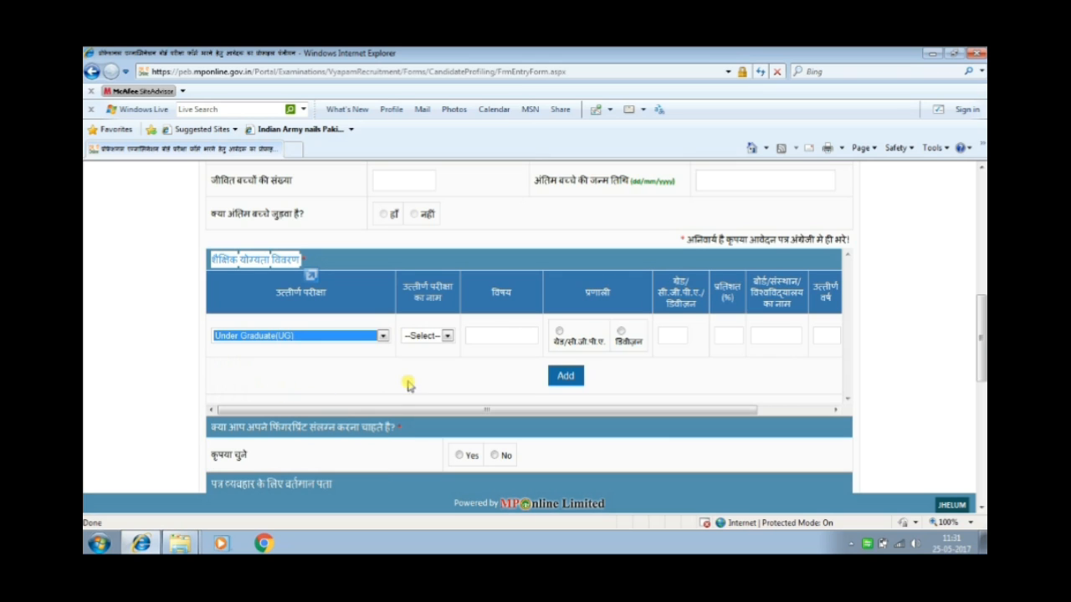
pyautogui.click(445, 336)
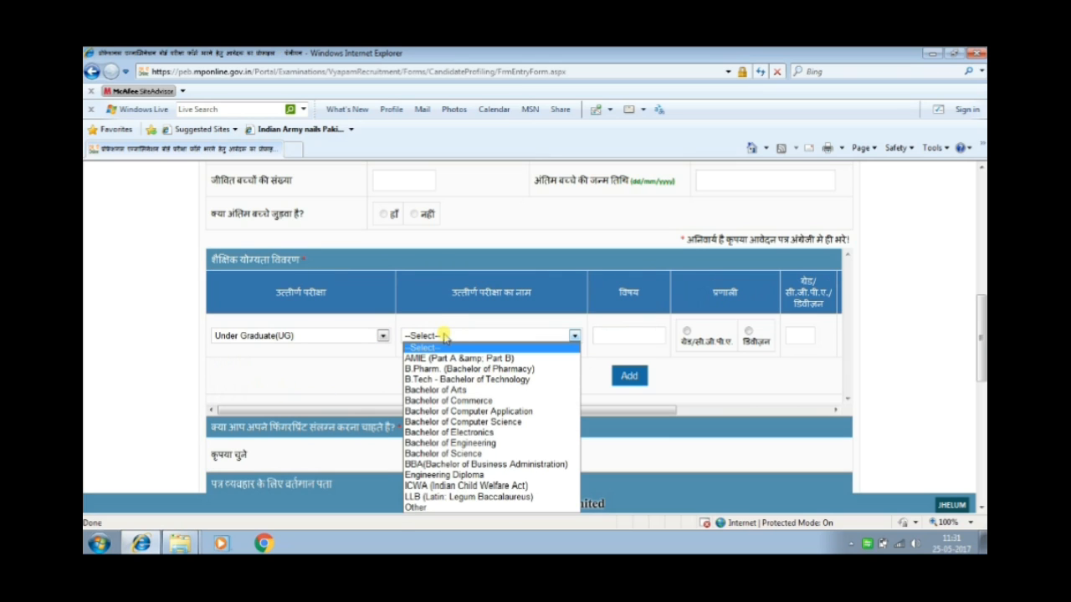
pyautogui.click(454, 444)
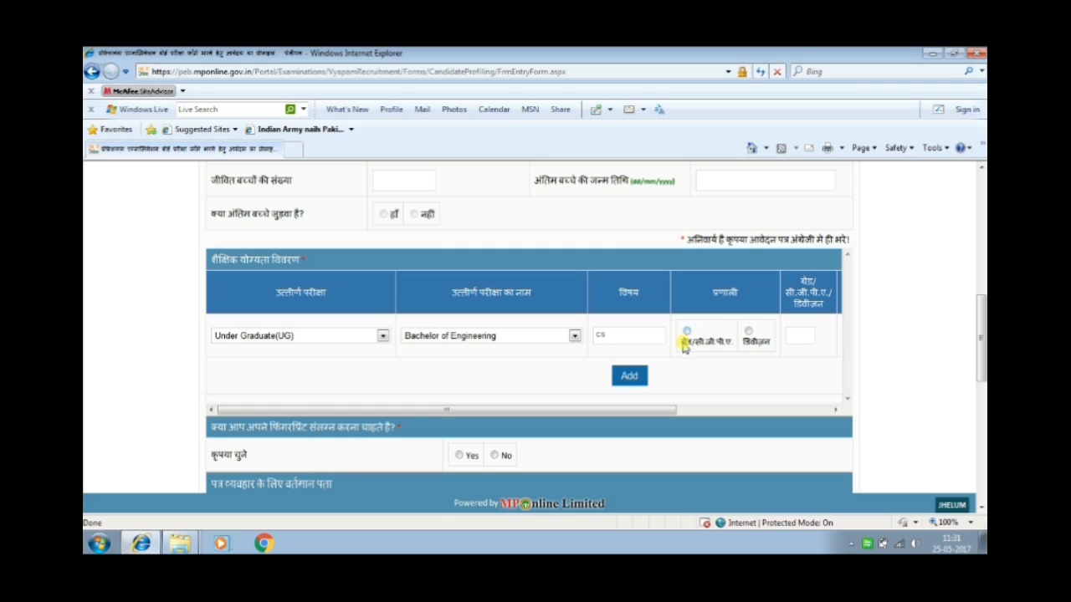
# Choose the Division system for the degree and enter 65 percent, university RGPV, passing year 2009 and the roll number.
pyautogui.click(748, 332)
pyautogui.moveTo(641, 410); pyautogui.dragTo(756, 409)
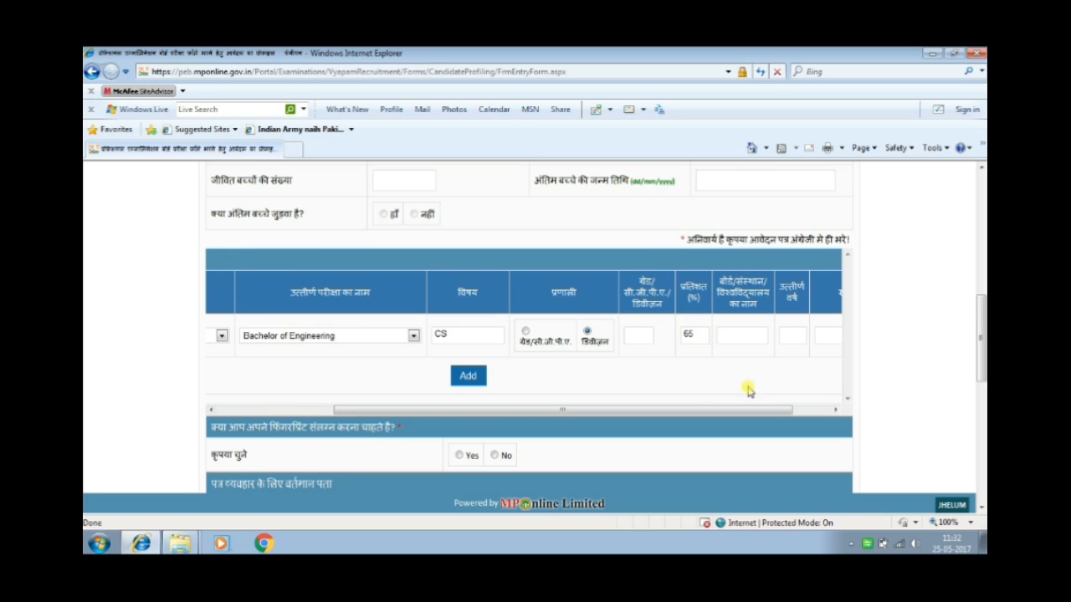
pyautogui.moveTo(752, 410); pyautogui.dragTo(832, 423)
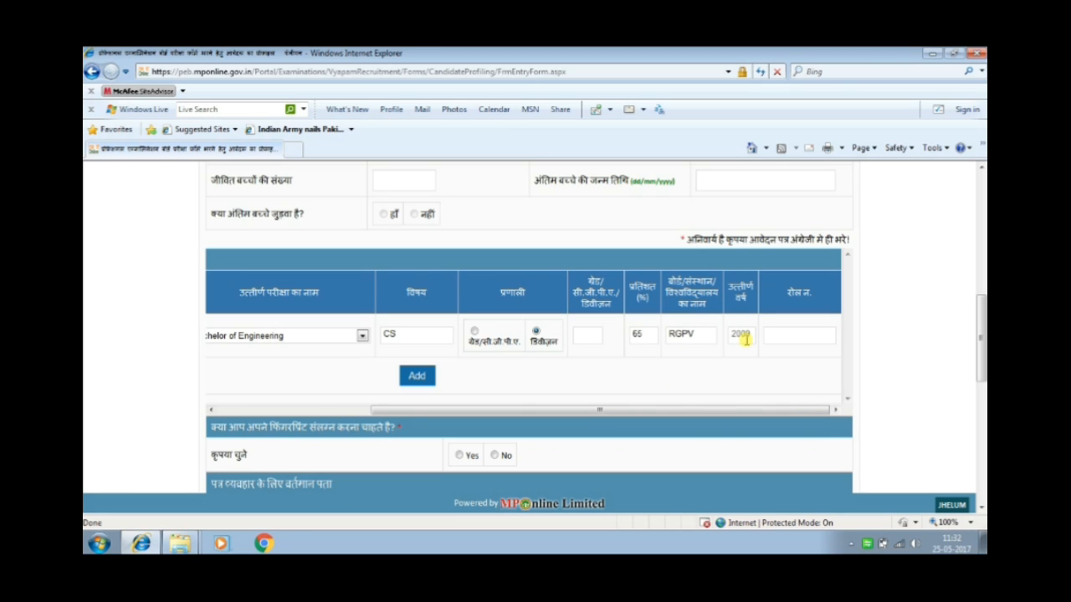
pyautogui.click(782, 336)
# Enter 6.5 as the grade and add the degree record to the educational qualification list.
pyautogui.scroll(-3, 771, 330)
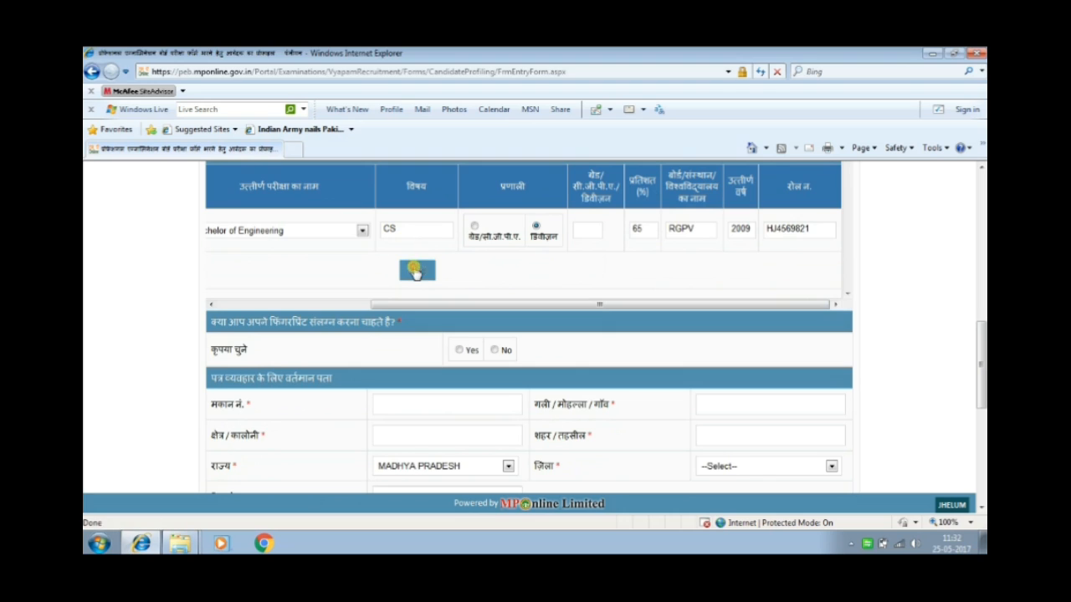
pyautogui.click(418, 270)
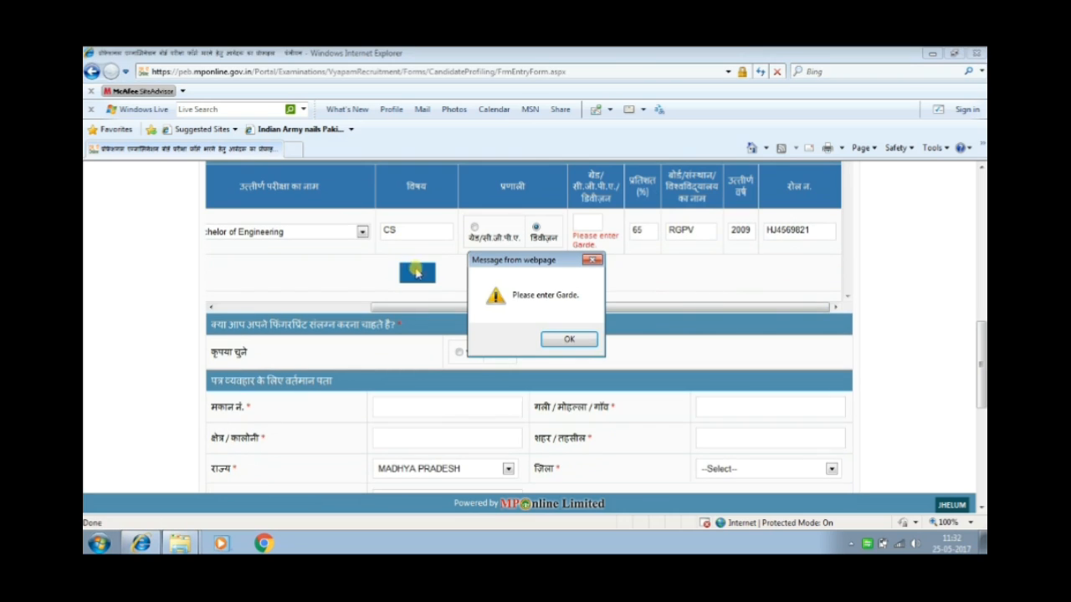
pyautogui.click(568, 341)
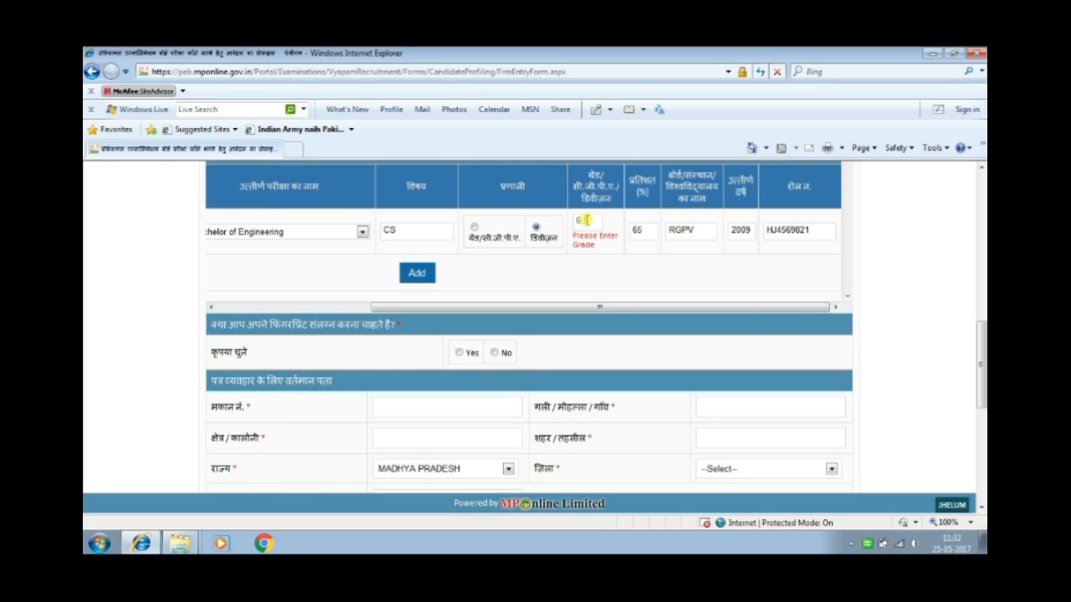
pyautogui.click(415, 275)
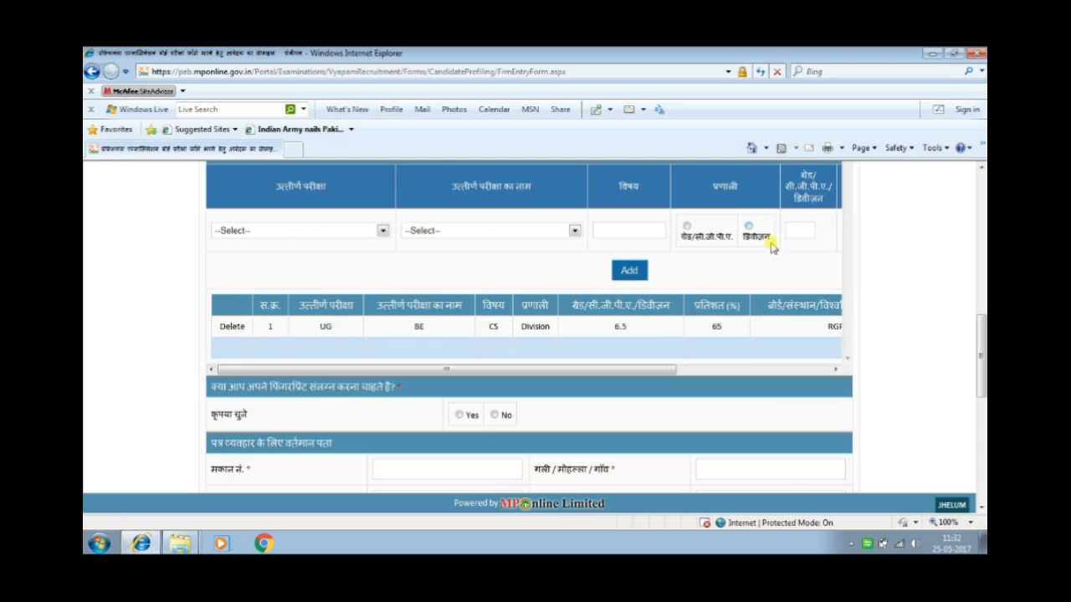
# Review the added qualification record and the note about mandatory fields and filling in the application in English.
pyautogui.click(835, 370)
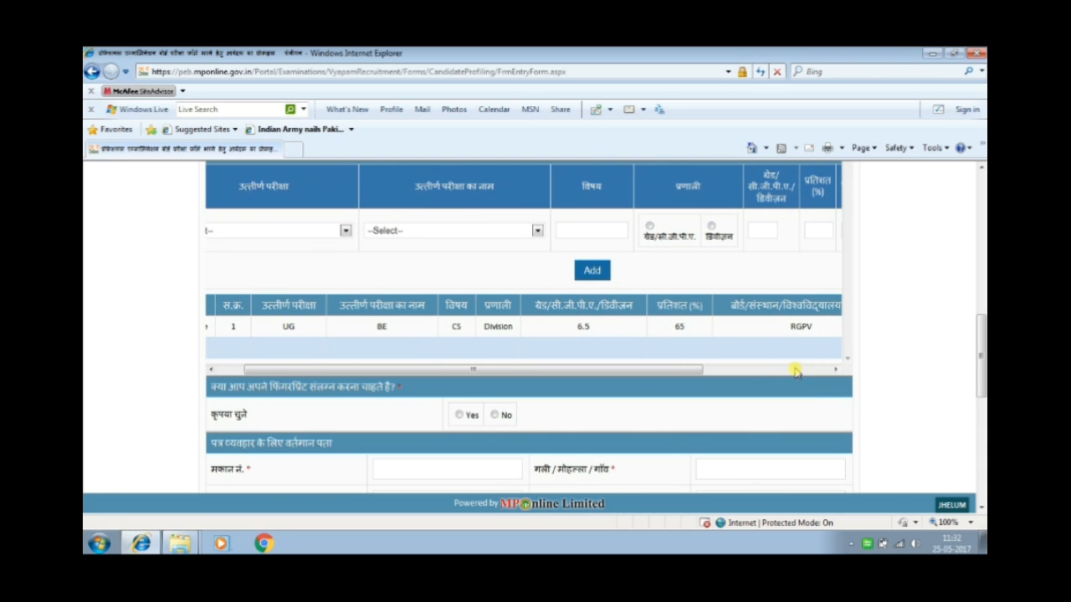
pyautogui.moveTo(634, 379); pyautogui.dragTo(550, 370)
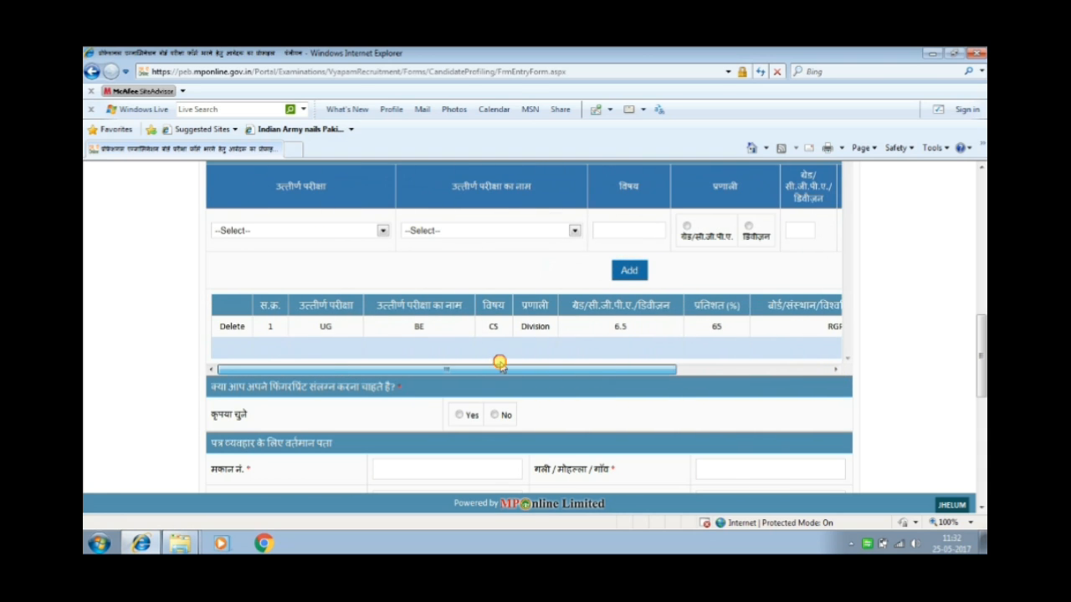
pyautogui.scroll(1, 539, 284)
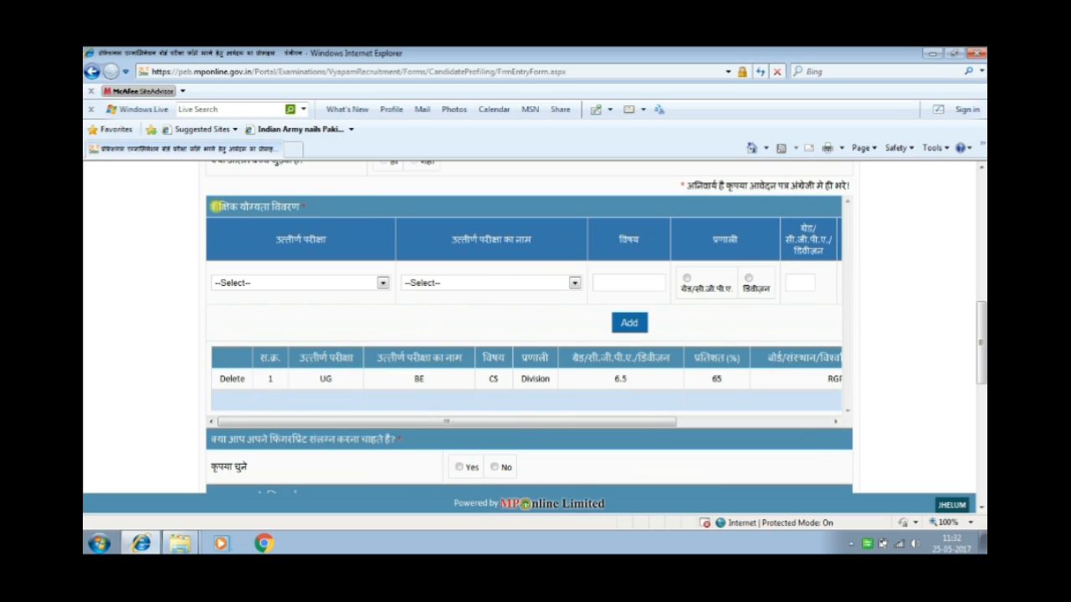
pyautogui.scroll(-1, 473, 251)
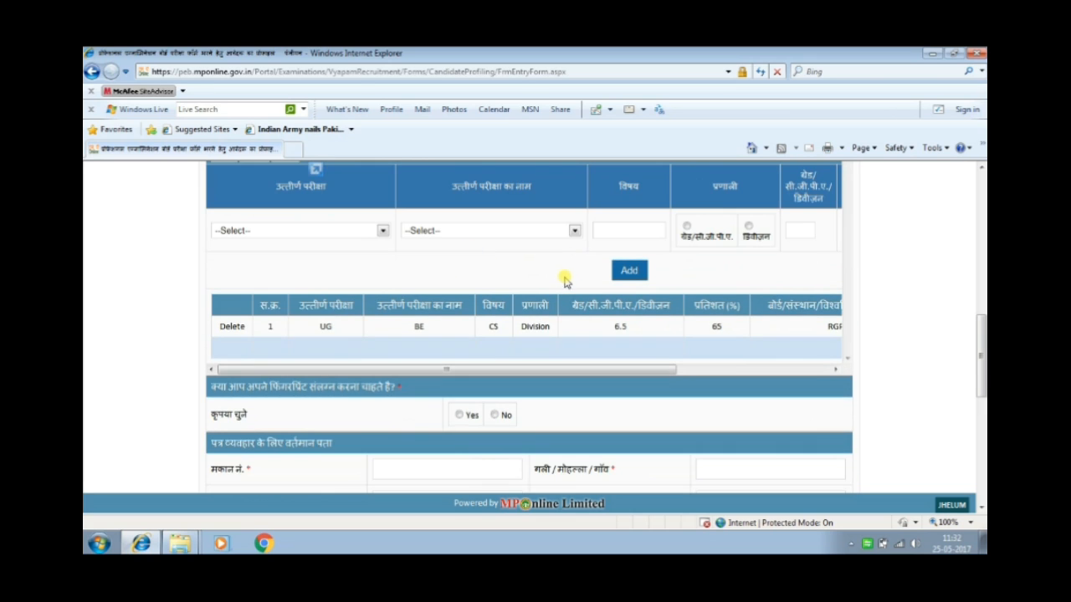
pyautogui.scroll(1, 564, 281)
pyautogui.moveTo(680, 185); pyautogui.dragTo(886, 190)
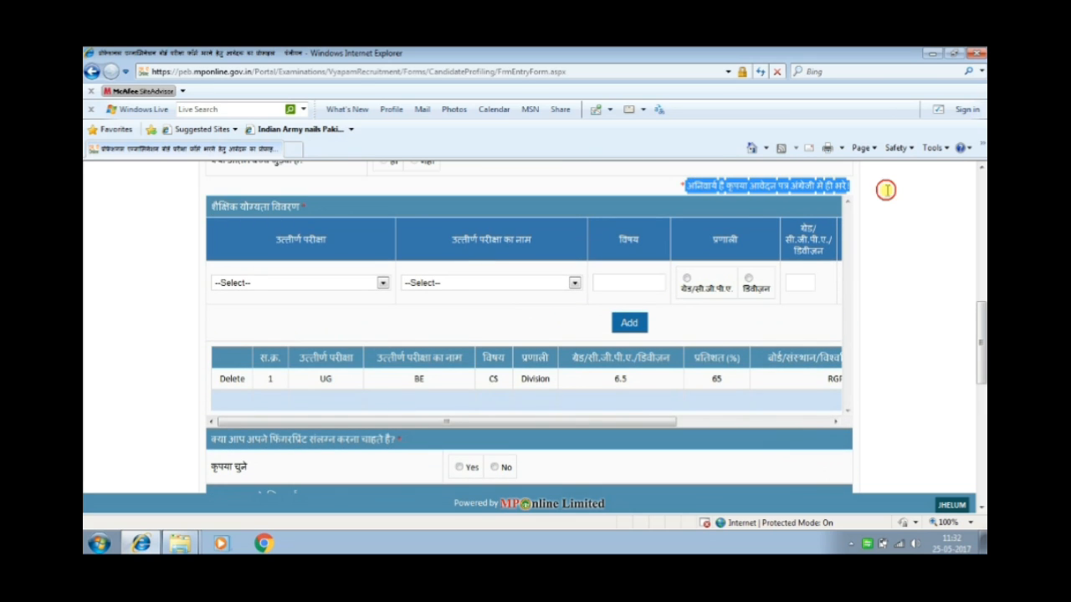
pyautogui.click(832, 191)
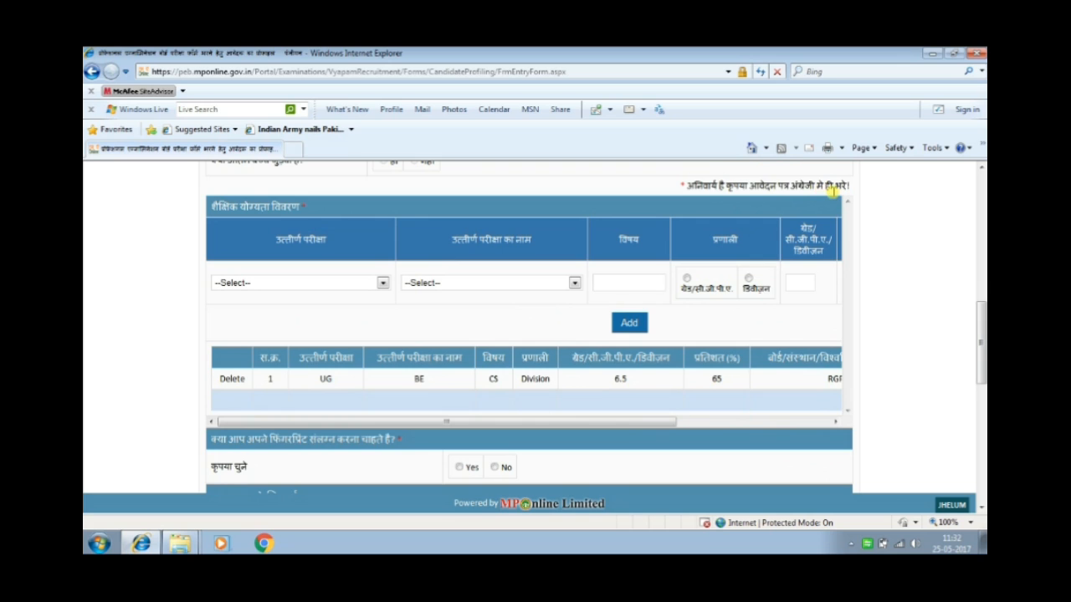
pyautogui.moveTo(684, 185); pyautogui.dragTo(795, 185)
pyautogui.scroll(-2, 849, 276)
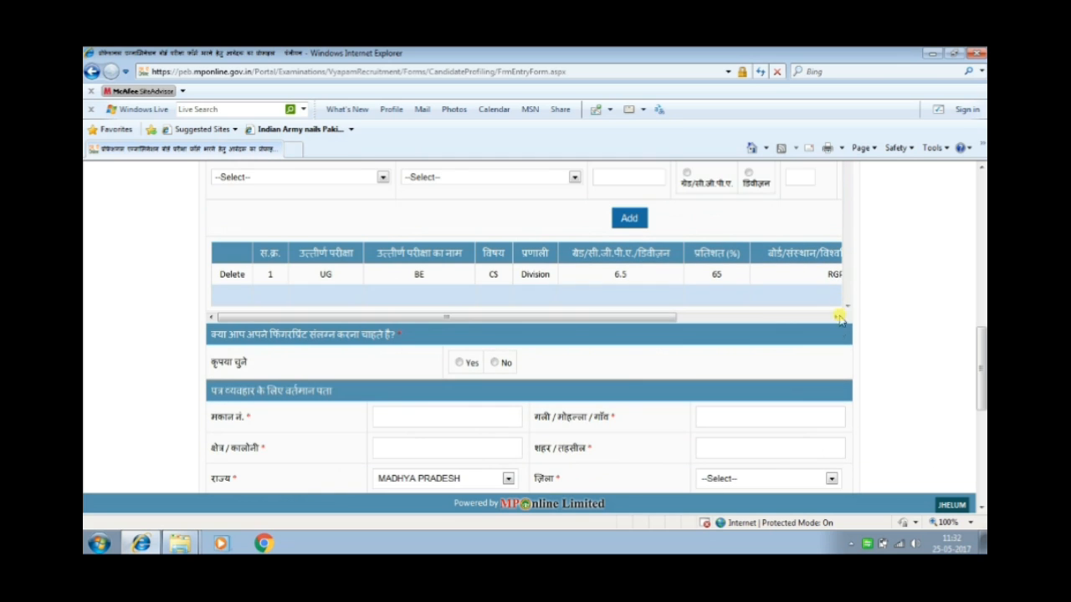
# Answer No to the question about attaching the applicant's fingerprint.
pyautogui.scroll(-1, 460, 338)
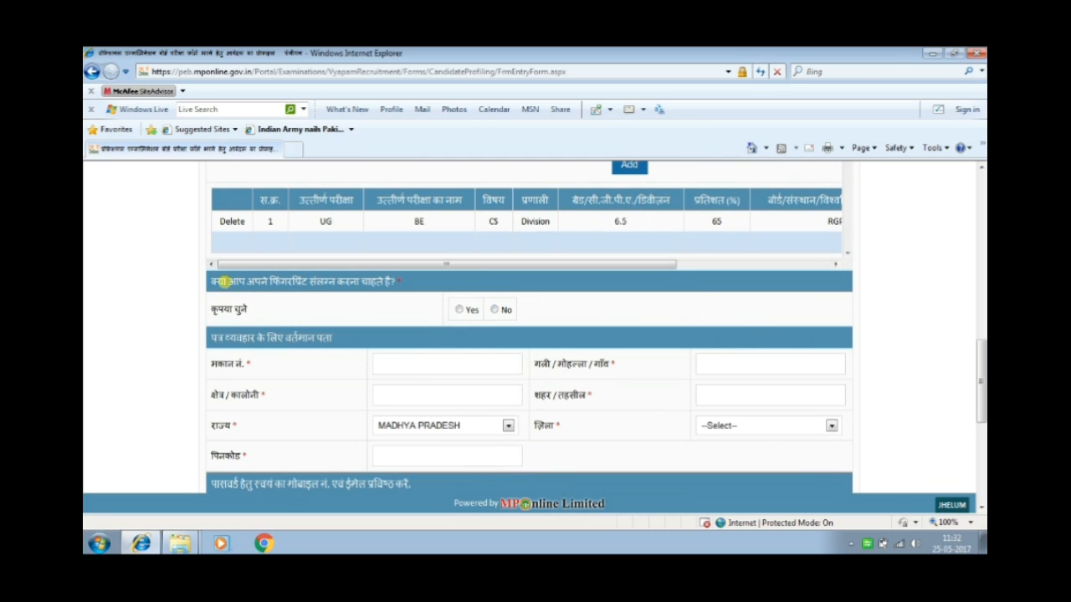
pyautogui.moveTo(223, 282); pyautogui.dragTo(390, 281)
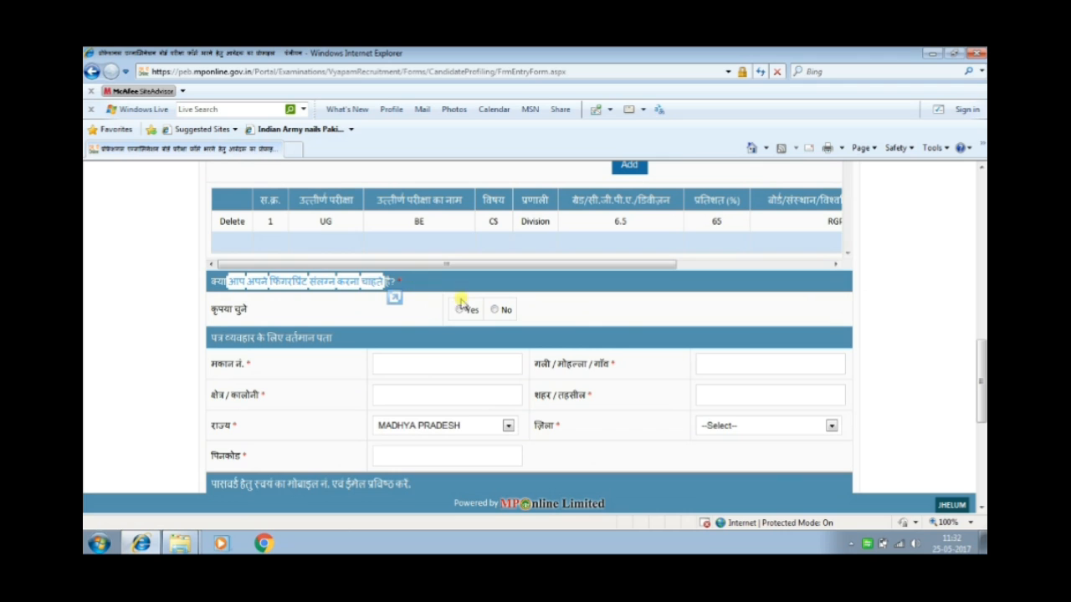
pyautogui.click(494, 309)
pyautogui.click(620, 311)
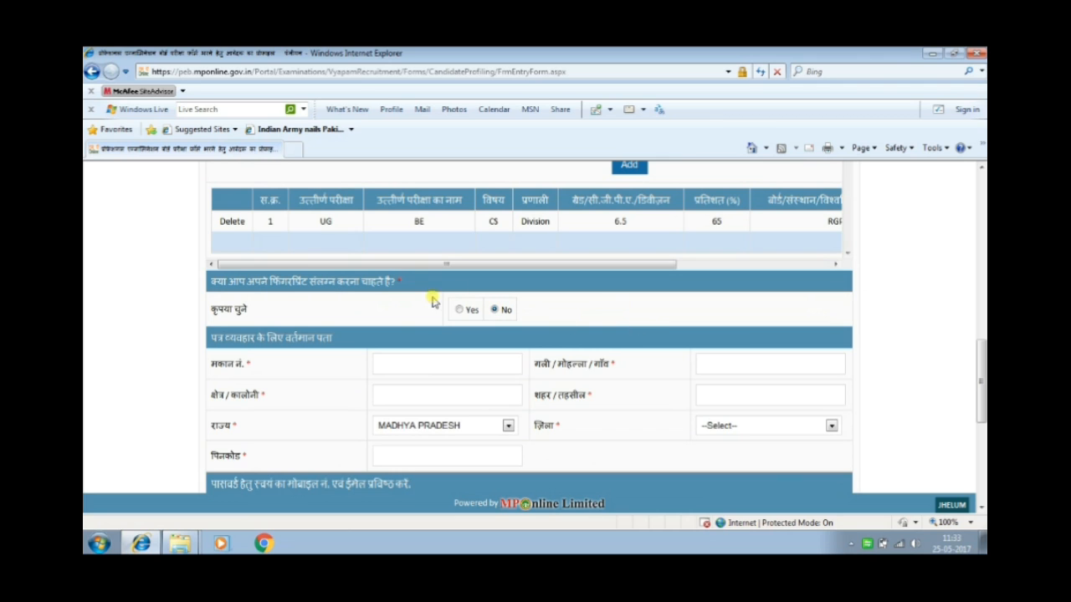
# Switch the fingerprint answer to Yes, look over the finger choices and capture section, and return the answer to No.
pyautogui.click(462, 310)
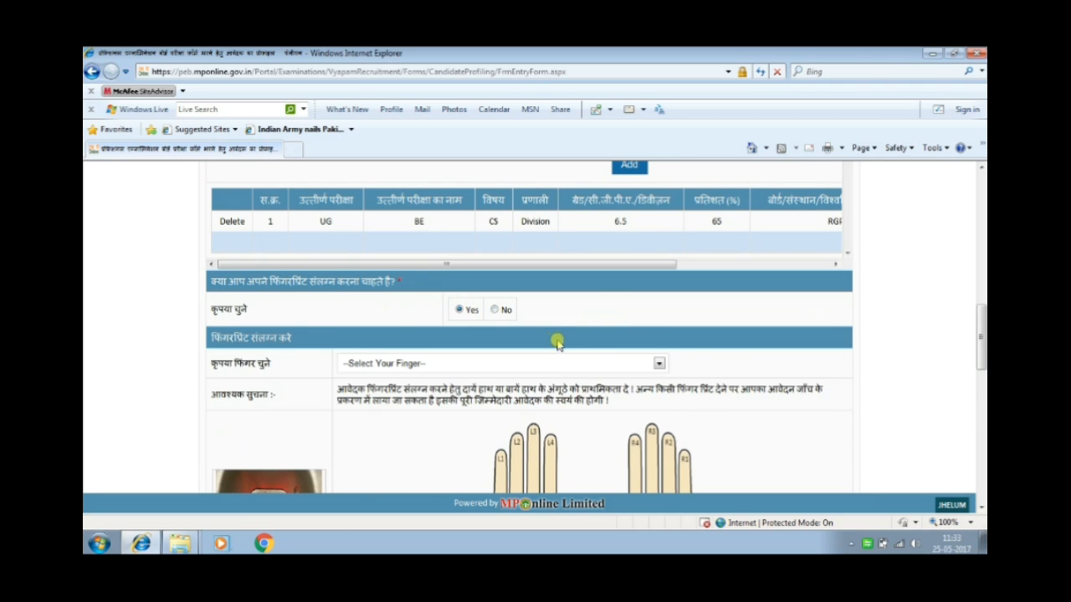
pyautogui.scroll(-3, 559, 343)
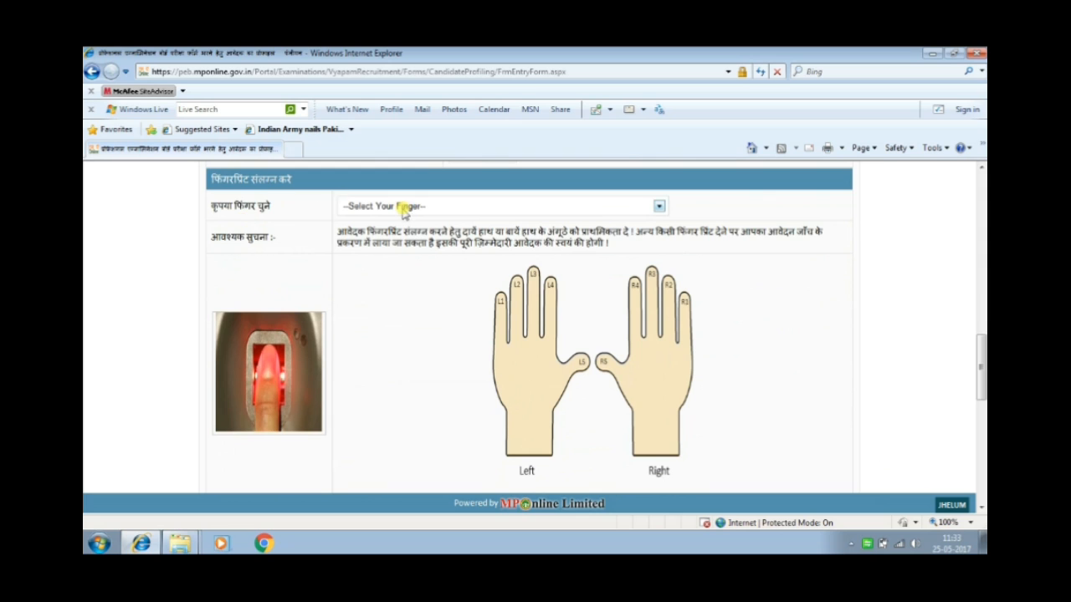
pyautogui.click(415, 209)
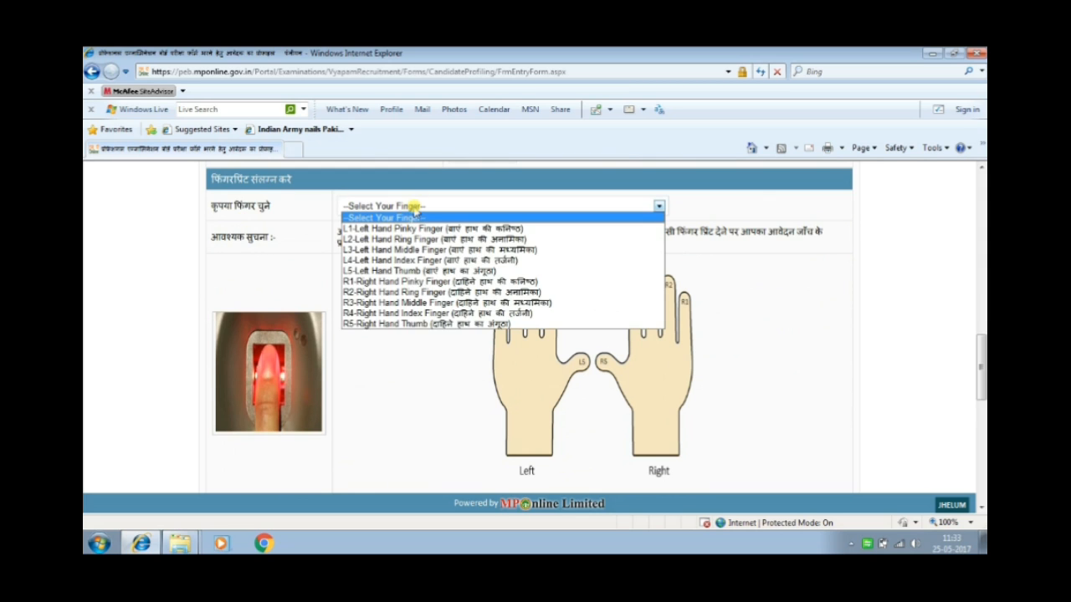
pyautogui.click(412, 209)
pyautogui.scroll(-1, 615, 368)
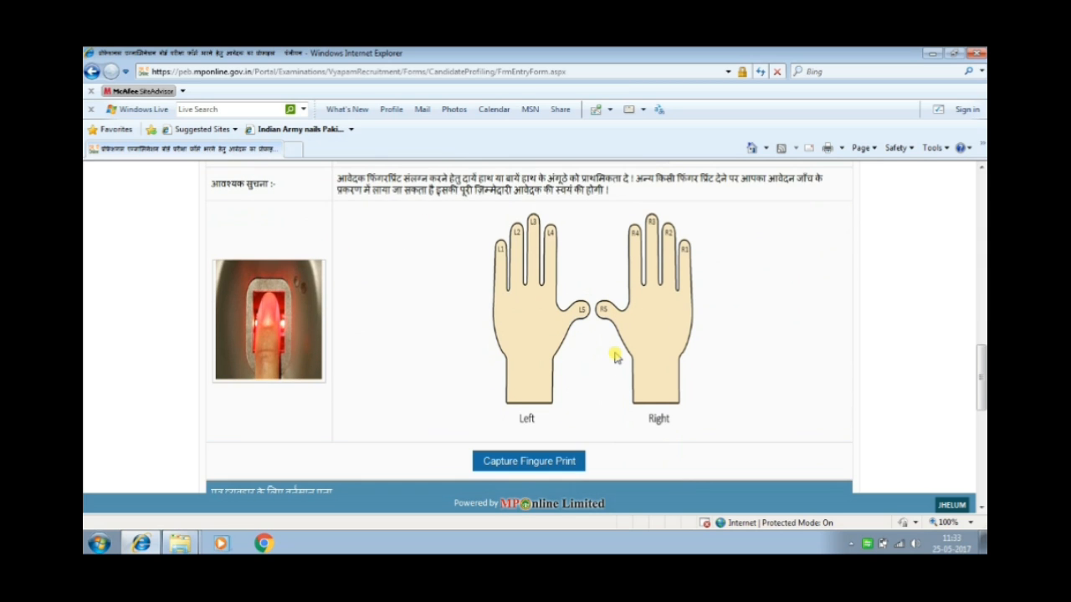
pyautogui.scroll(3, 614, 357)
pyautogui.click(493, 258)
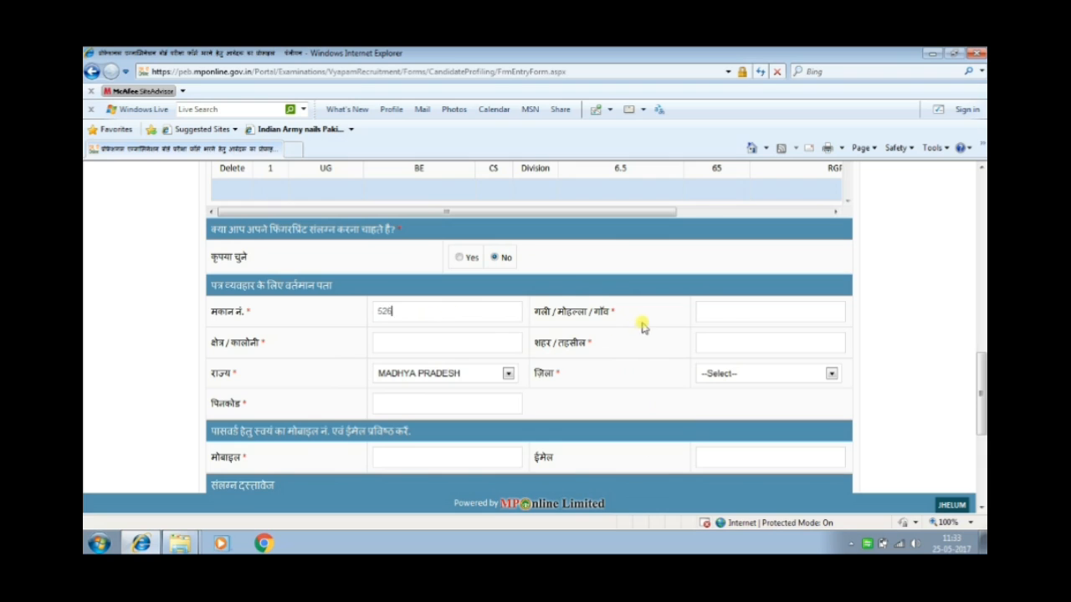
# Fill in the current correspondence address with the house number, street, locality, city, district and postal code.
pyautogui.click(715, 310)
pyautogui.press('Tab')
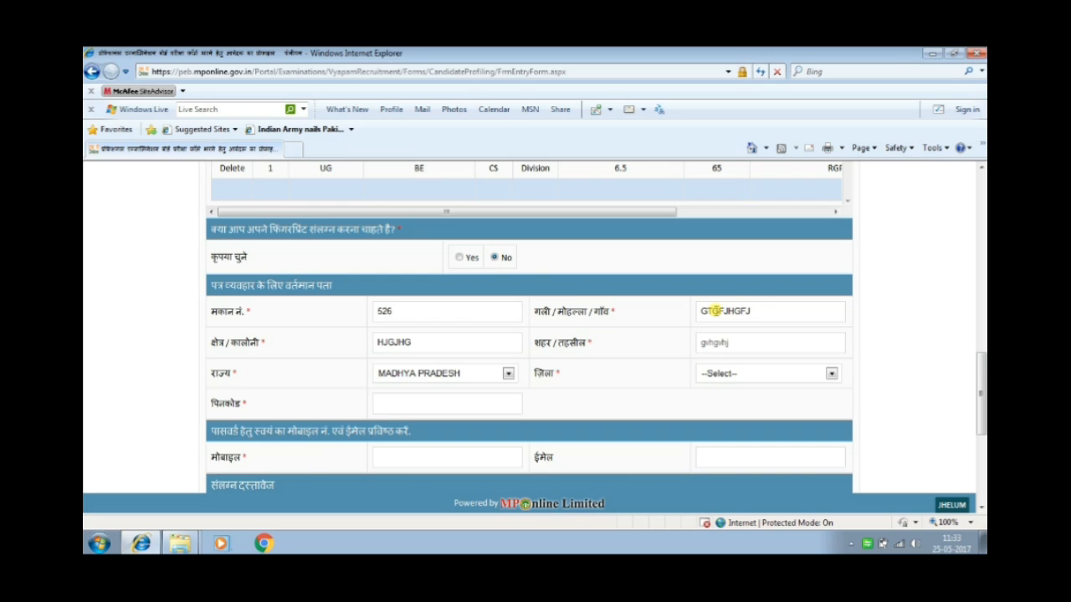
pyautogui.click(729, 373)
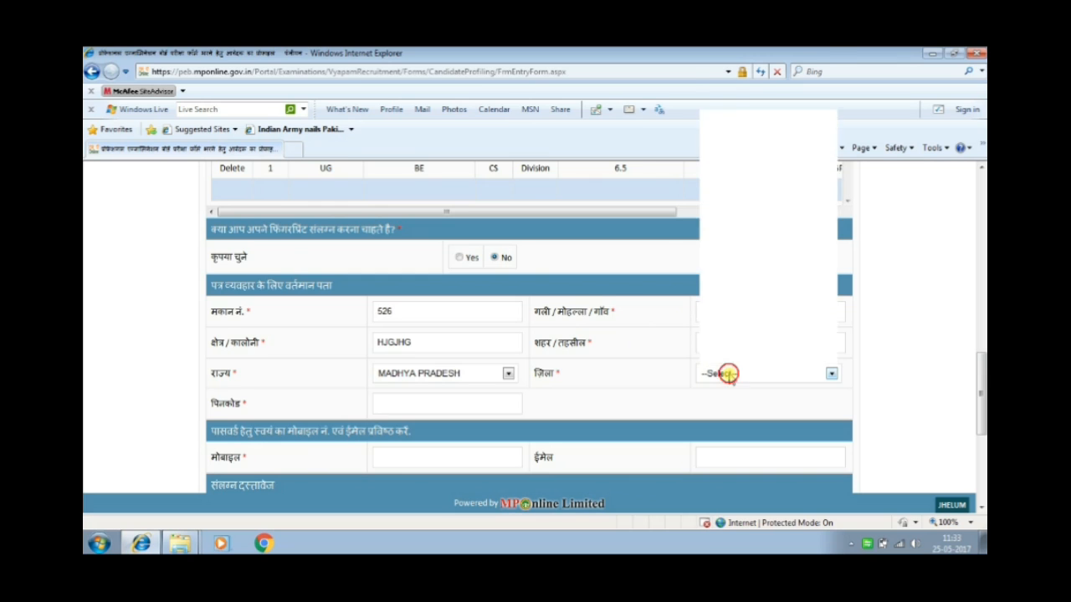
pyautogui.click(739, 310)
pyautogui.click(744, 392)
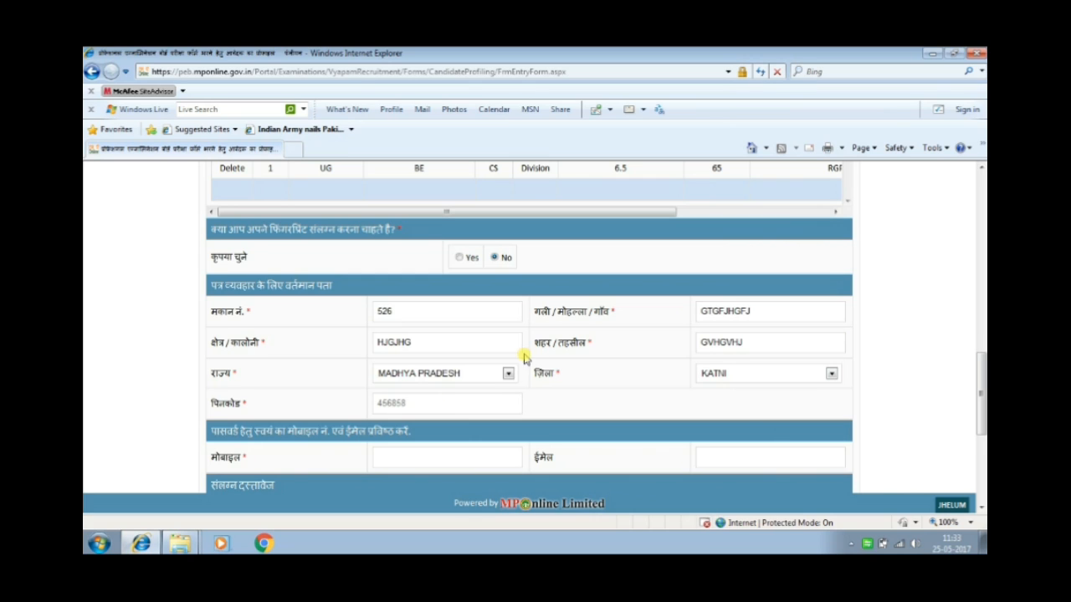
# Enter the applicant's mobile number and e-mail address in the contact section for the password.
pyautogui.scroll(-1, 527, 356)
pyautogui.click(410, 406)
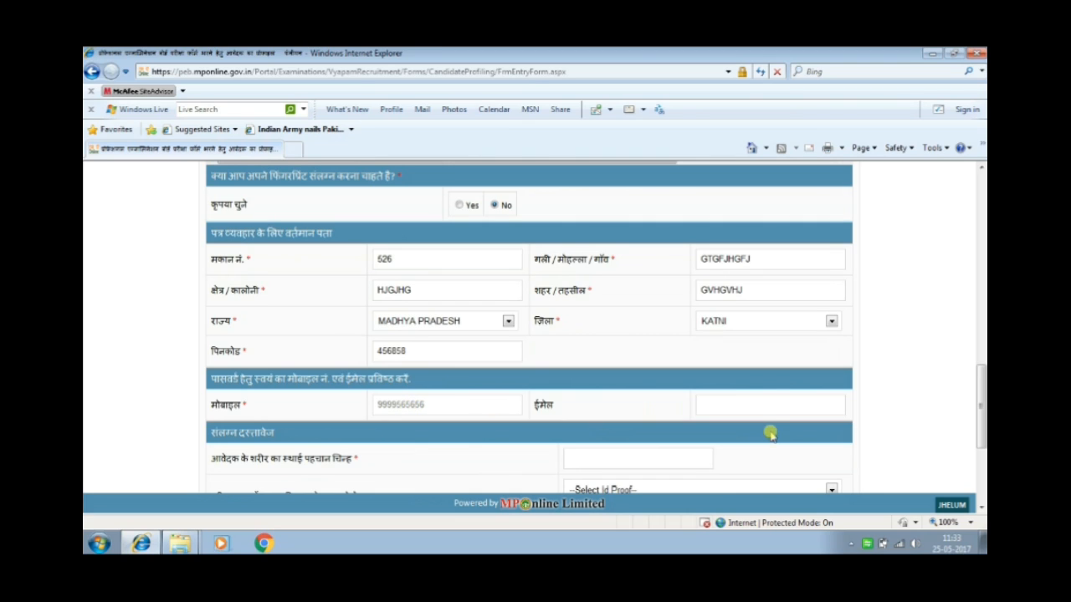
pyautogui.click(740, 410)
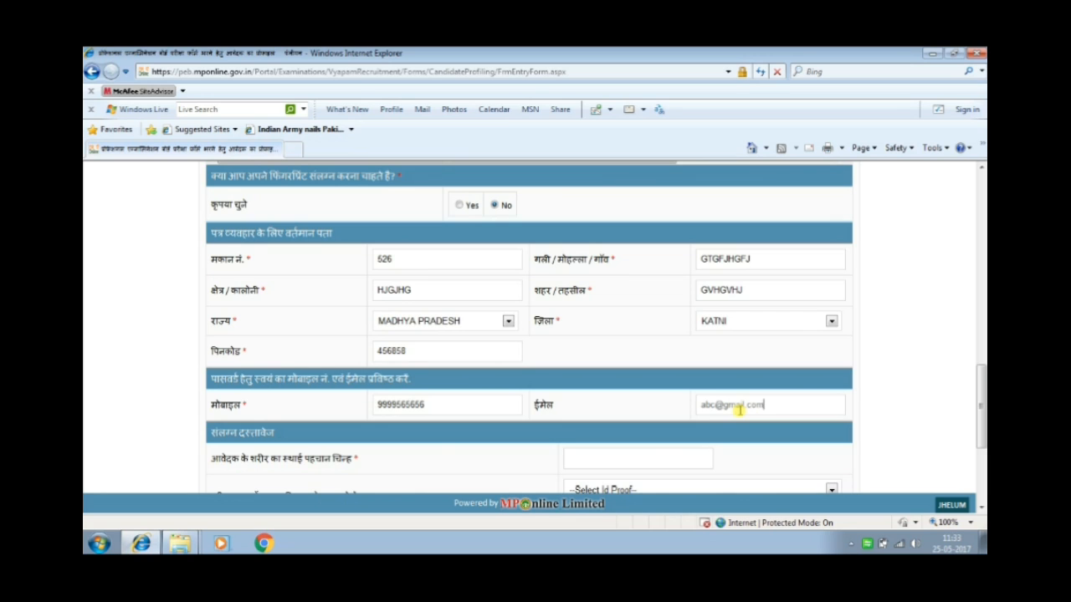
# Enter SCAR MARK as the applicant's permanent body identification mark and check the photo ID proof requirement for the exam hall.
pyautogui.scroll(-3, 727, 406)
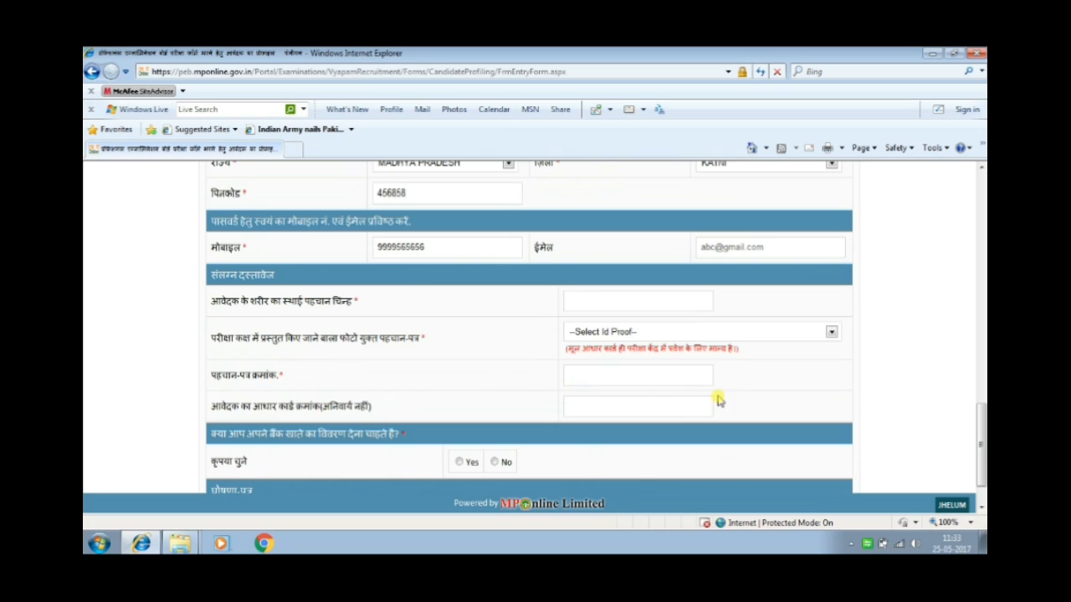
pyautogui.click(595, 301)
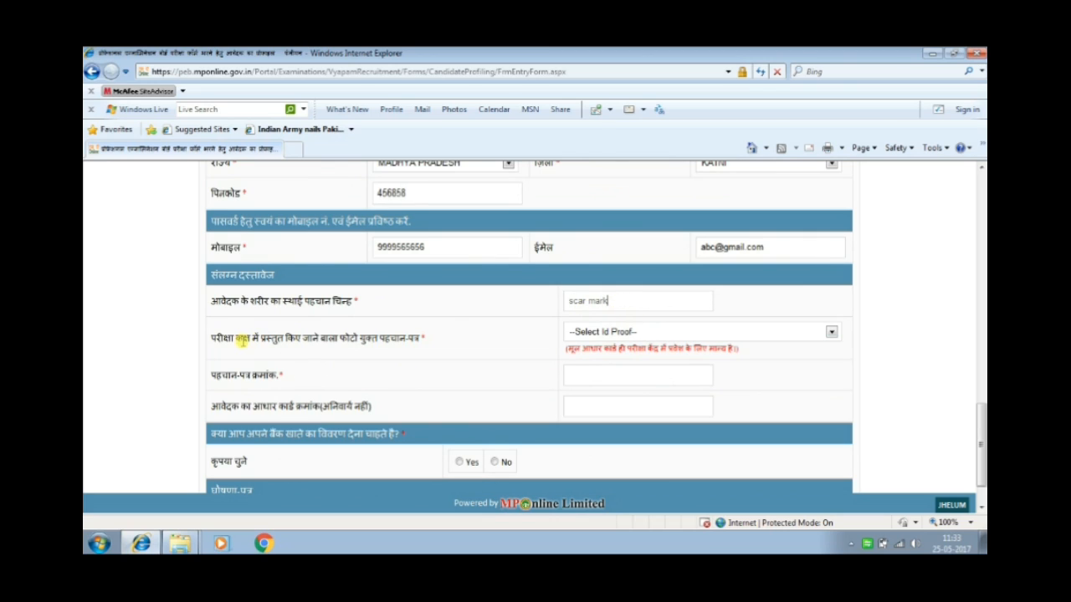
pyautogui.moveTo(209, 338); pyautogui.dragTo(427, 346)
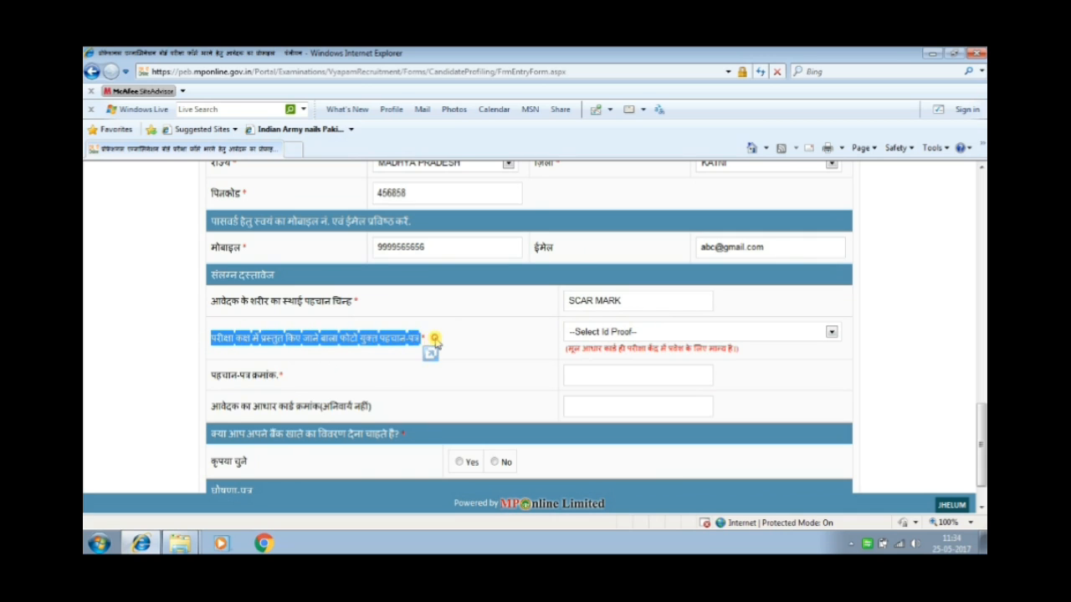
# Choose the voter ID card as exam hall photo identification, check the admission note, and enter the voter ID card number.
pyautogui.click(431, 347)
pyautogui.click(599, 335)
pyautogui.click(599, 355)
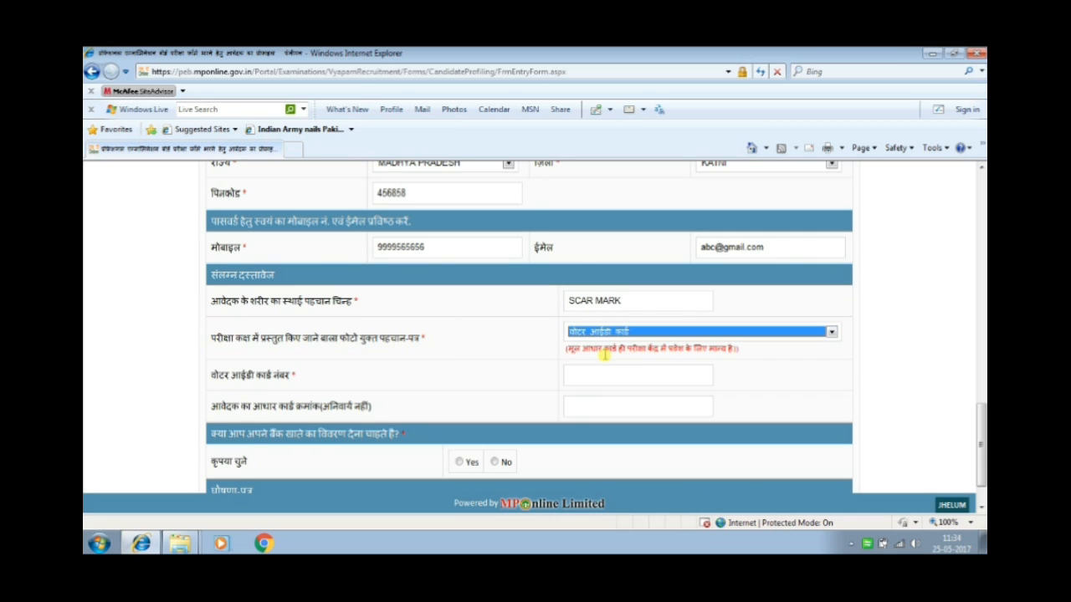
pyautogui.moveTo(570, 348); pyautogui.dragTo(746, 359)
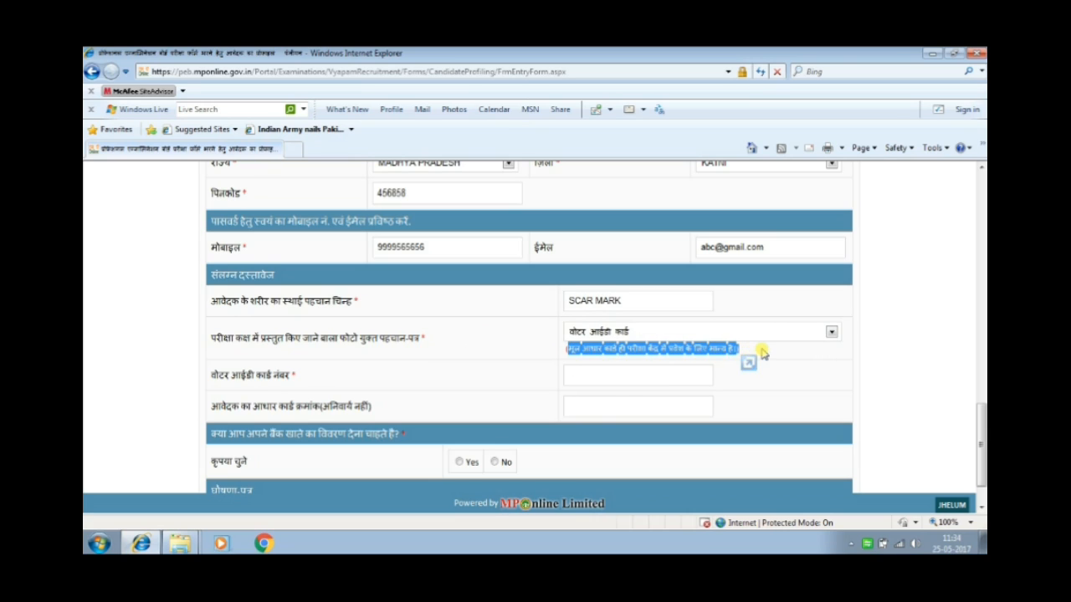
pyautogui.click(763, 353)
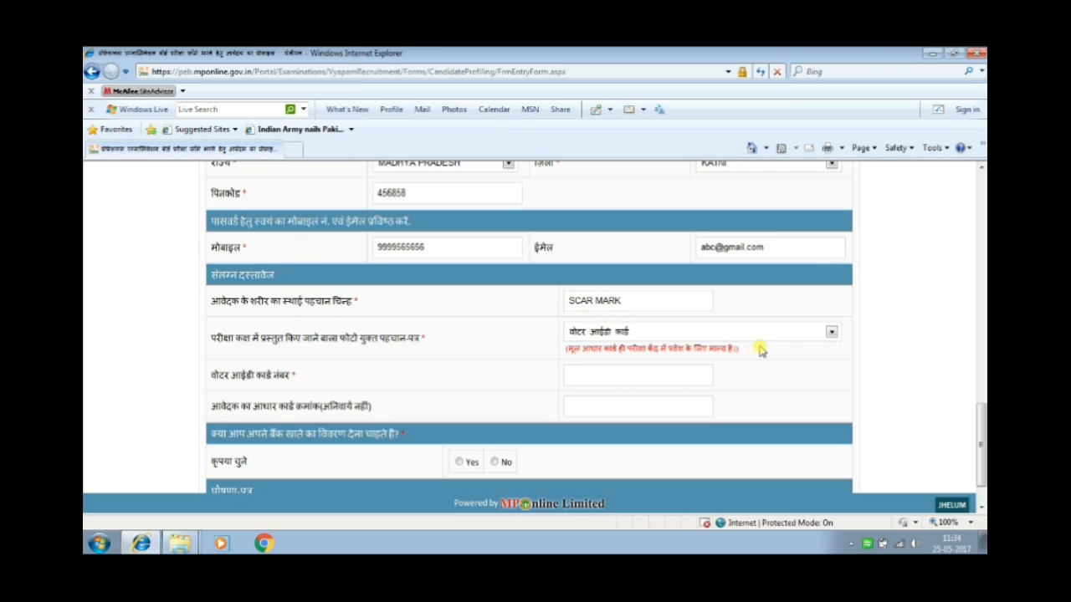
pyautogui.click(593, 376)
pyautogui.click(465, 403)
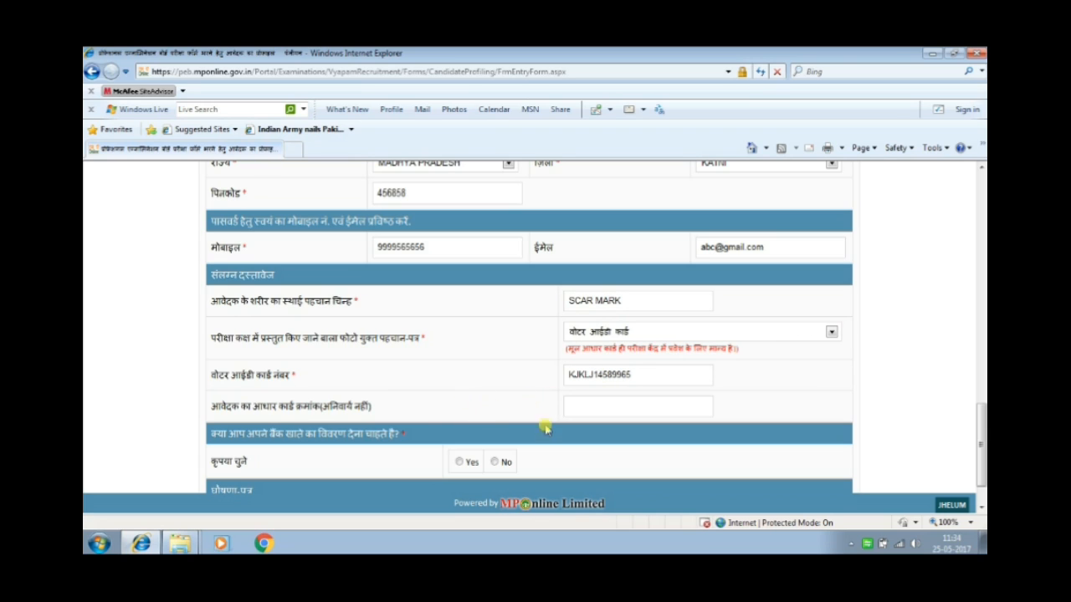
# Answer No to providing bank account details, accept the declaration and submit the profile registration, leaving the optional Aadhaar number blank.
pyautogui.moveTo(214, 407); pyautogui.dragTo(365, 407)
pyautogui.click(629, 410)
pyautogui.scroll(-2, 729, 375)
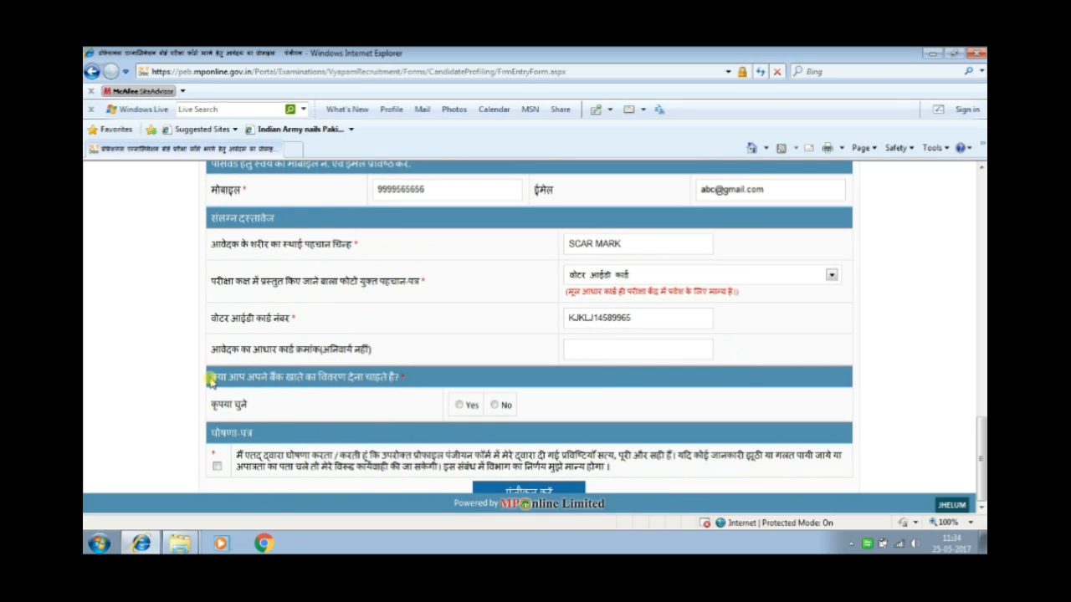
pyautogui.moveTo(211, 378); pyautogui.dragTo(403, 378)
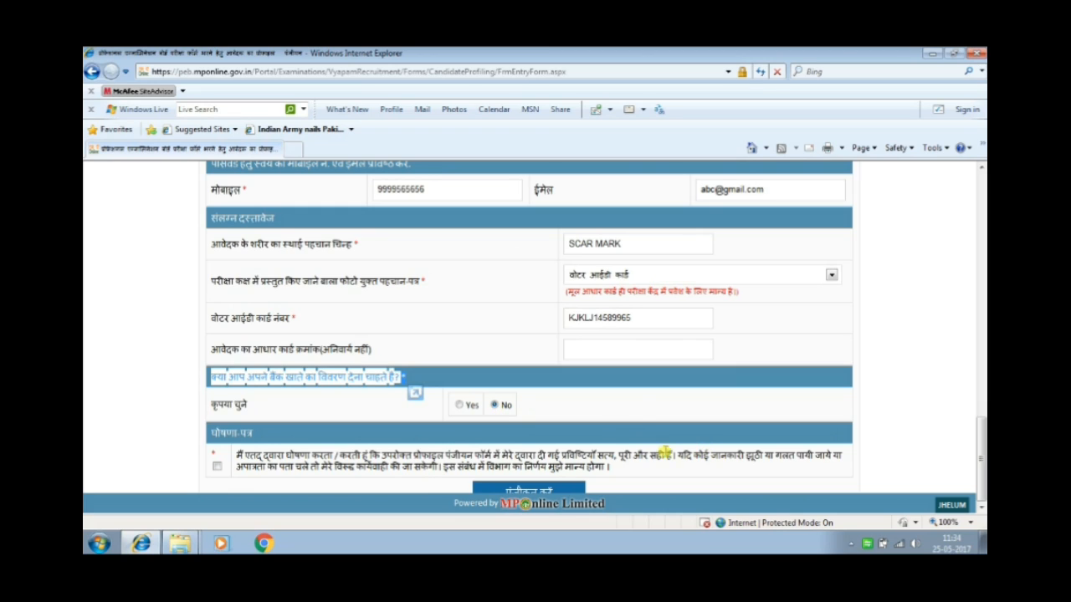
pyautogui.click(624, 416)
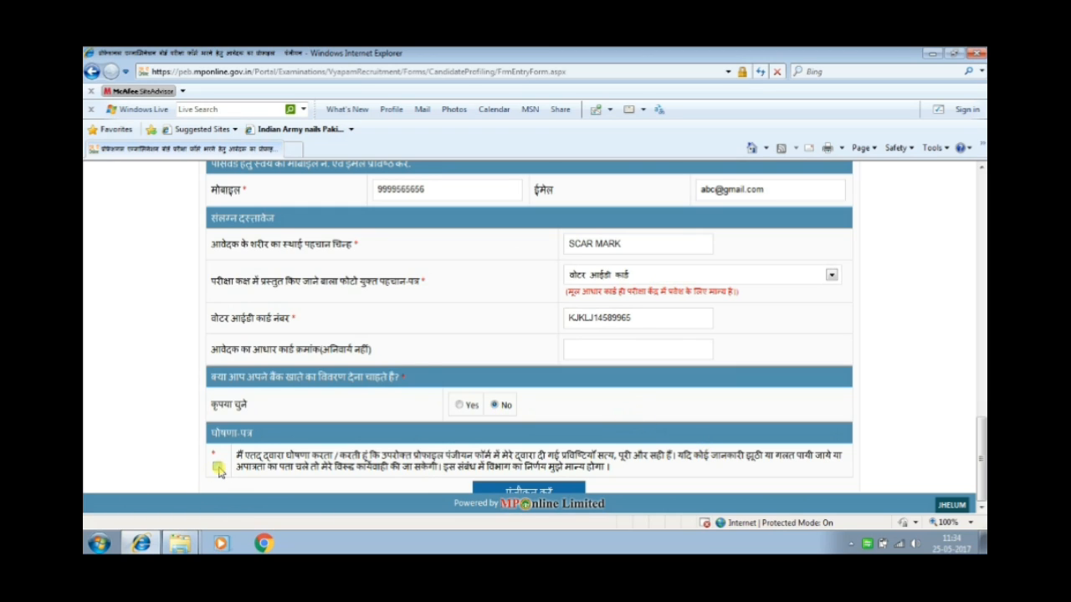
pyautogui.click(551, 492)
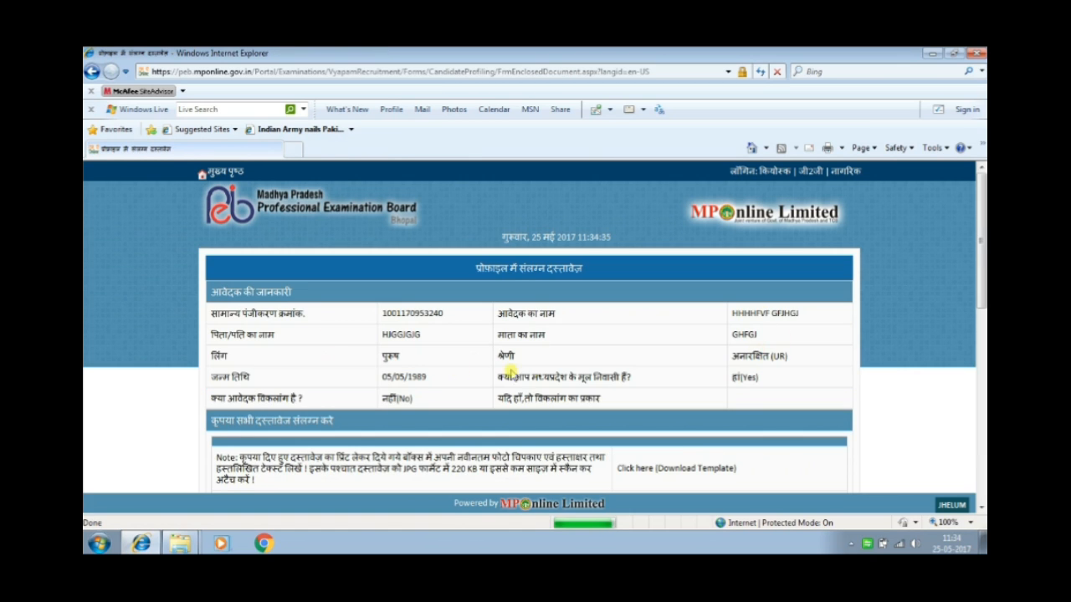
# Examine the applicant's registration number, the template download option, and the format and size limits for the scanned document upload.
pyautogui.scroll(-1, 552, 334)
pyautogui.moveTo(222, 263); pyautogui.dragTo(449, 263)
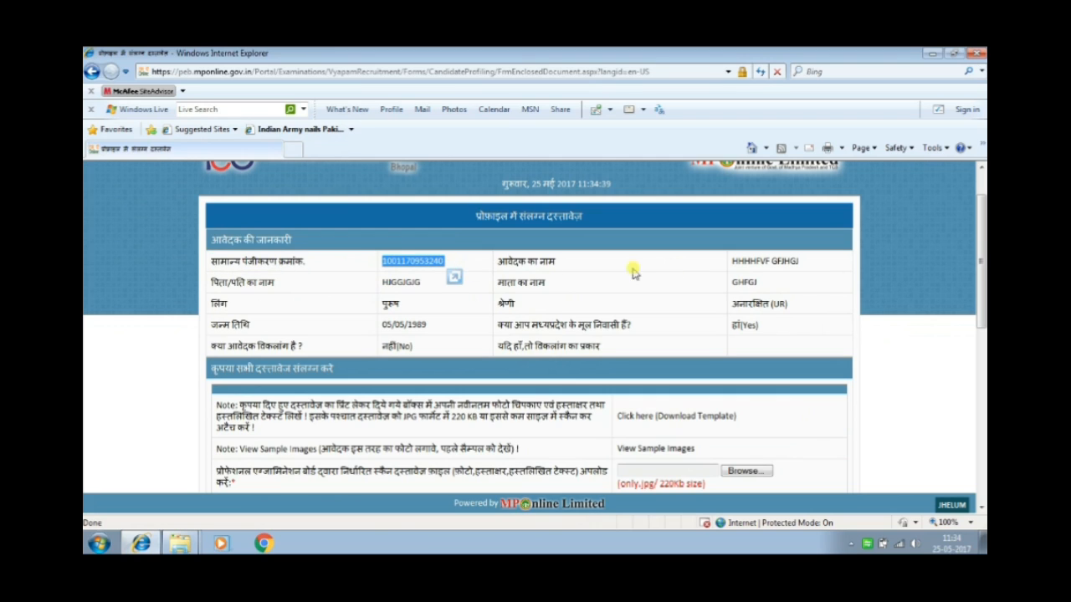
pyautogui.click(412, 265)
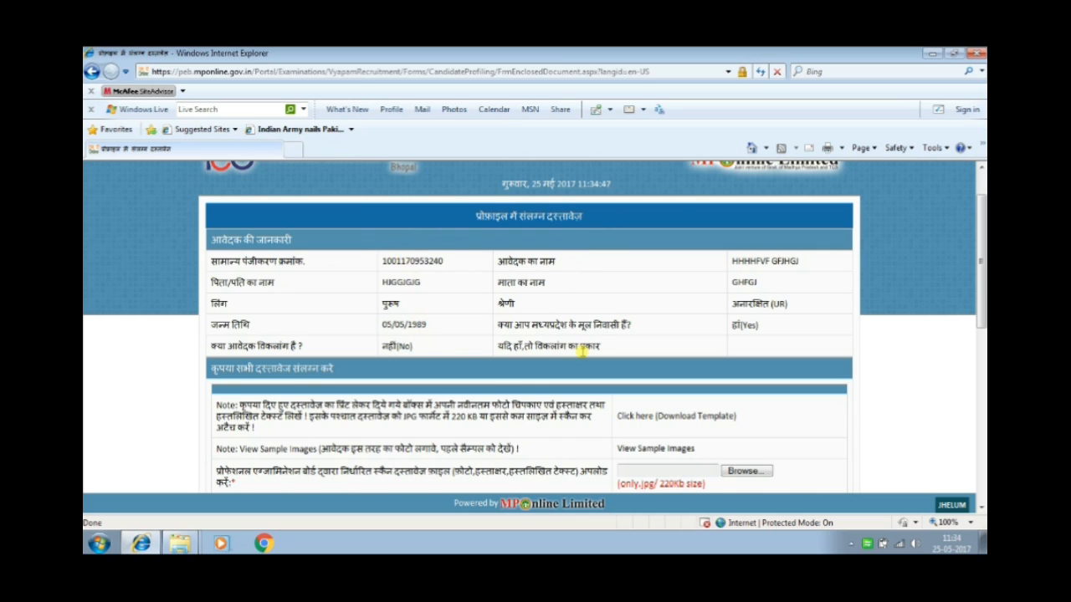
pyautogui.scroll(-3, 573, 341)
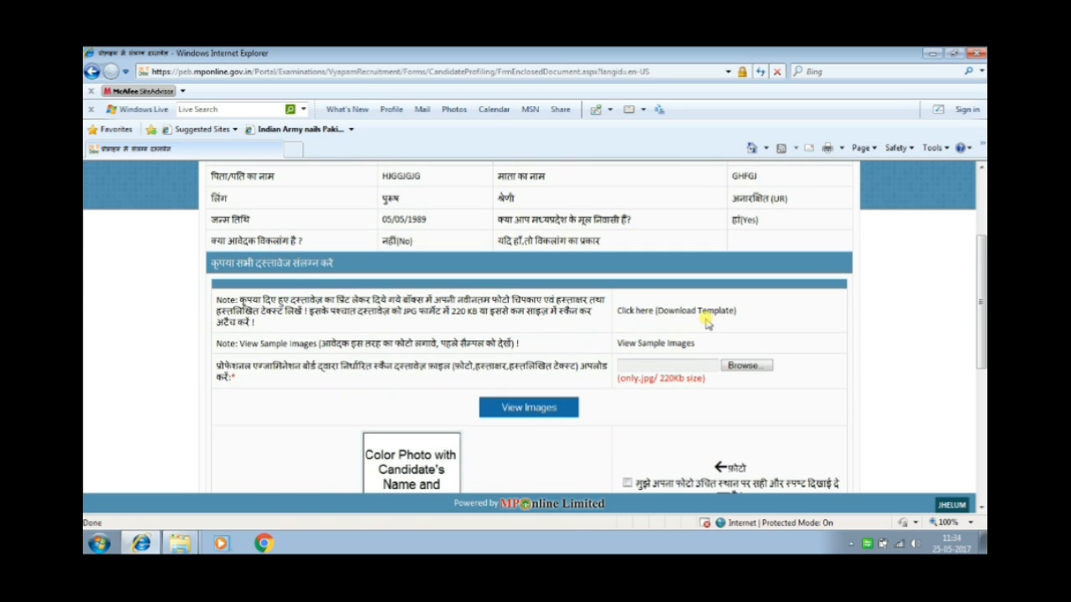
pyautogui.moveTo(743, 311); pyautogui.dragTo(620, 307)
pyautogui.click(752, 330)
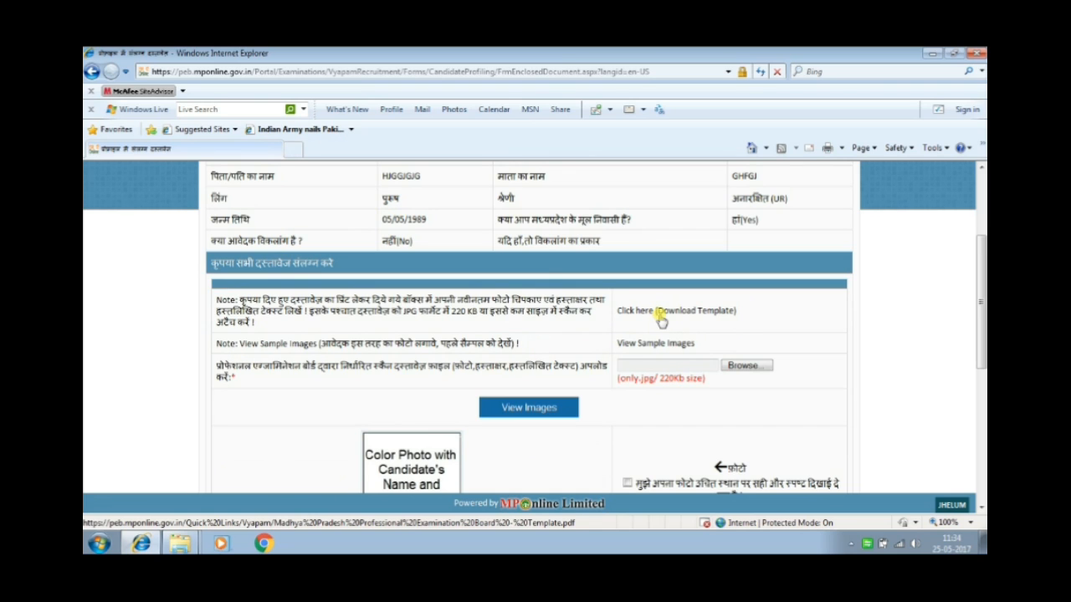
pyautogui.scroll(-1, 661, 322)
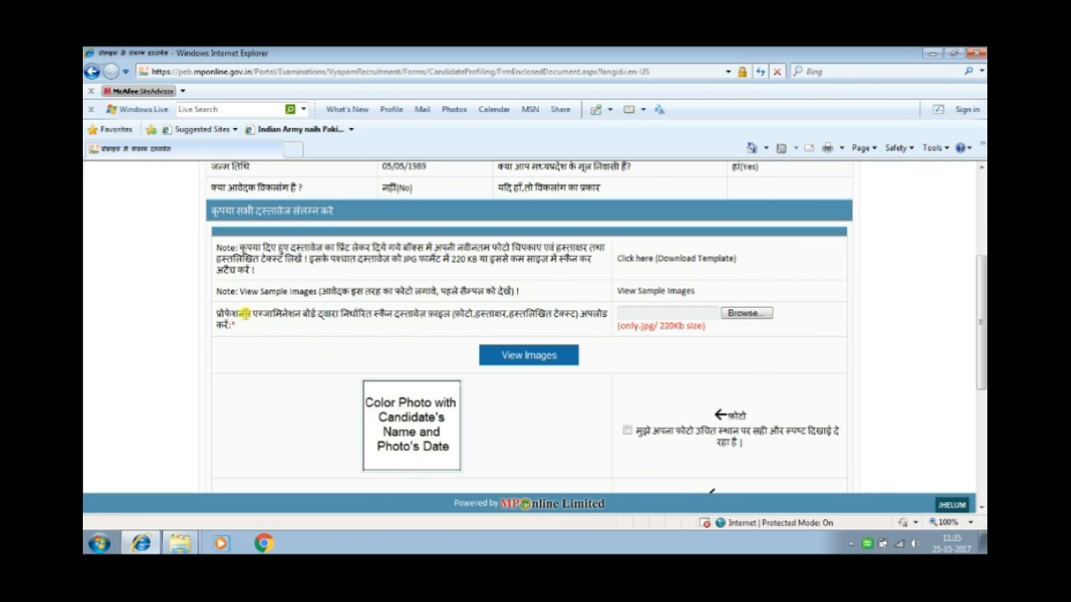
pyautogui.moveTo(238, 315); pyautogui.dragTo(605, 315)
pyautogui.moveTo(249, 337); pyautogui.dragTo(219, 326)
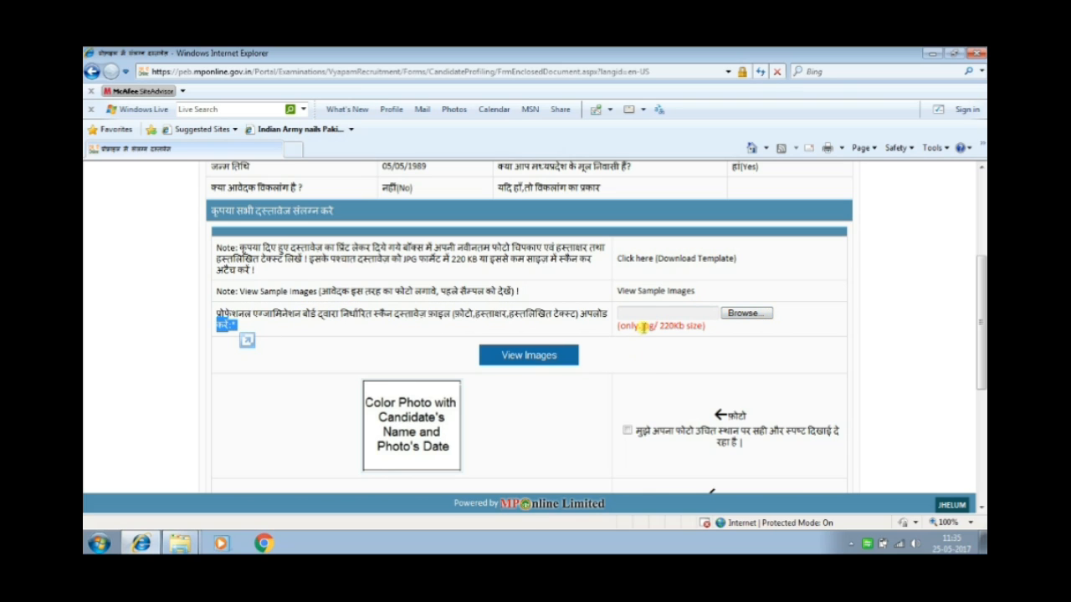
pyautogui.moveTo(619, 328); pyautogui.dragTo(687, 327)
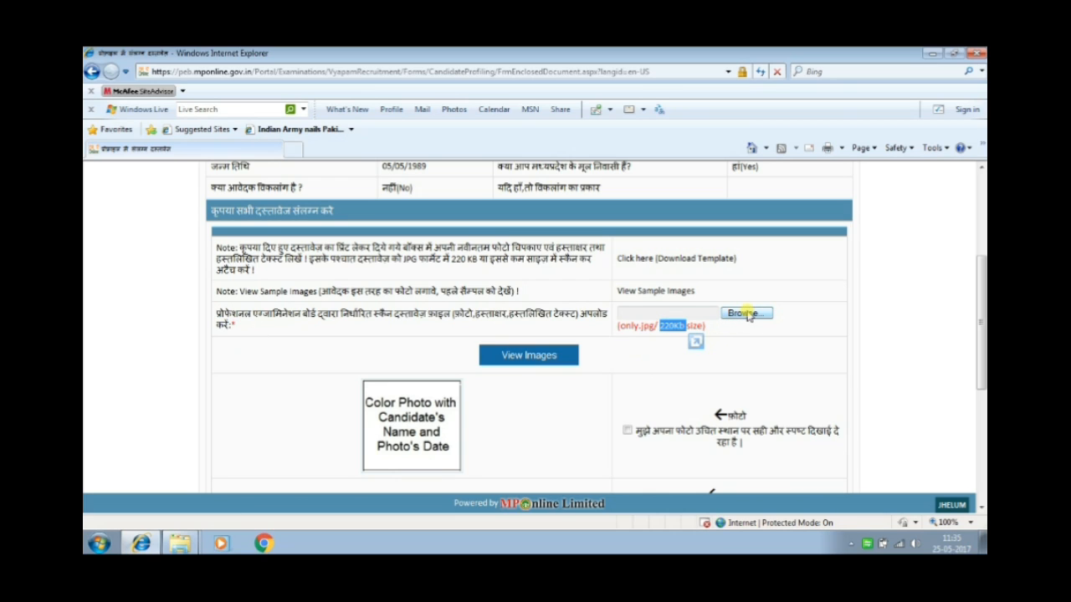
pyautogui.click(737, 336)
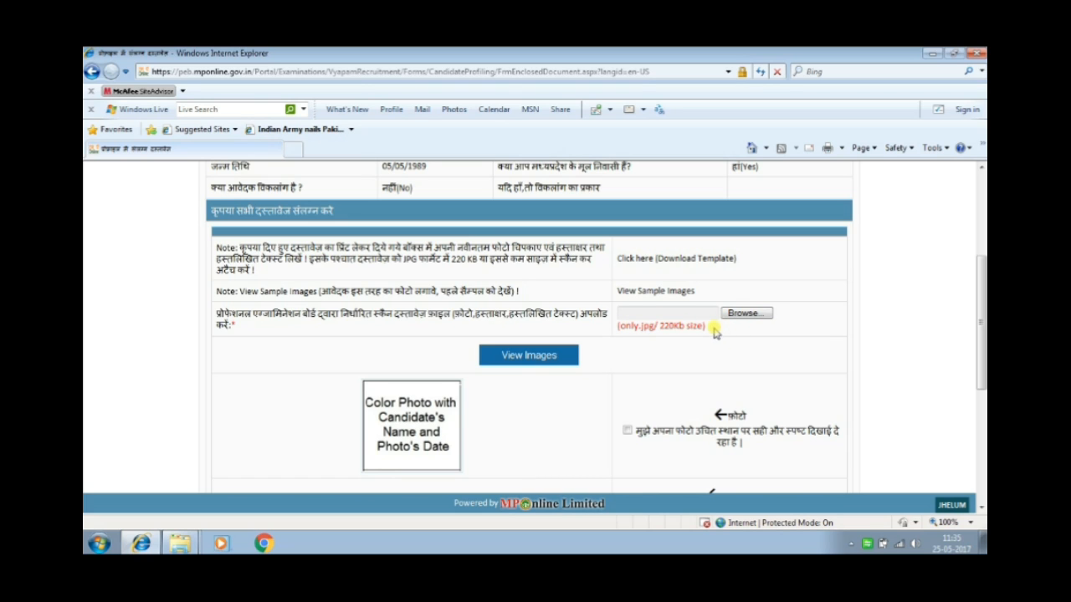
# Open Paint, inspect the pixel-based resize settings, and close it without resizing the canvas.
pyautogui.click(99, 543)
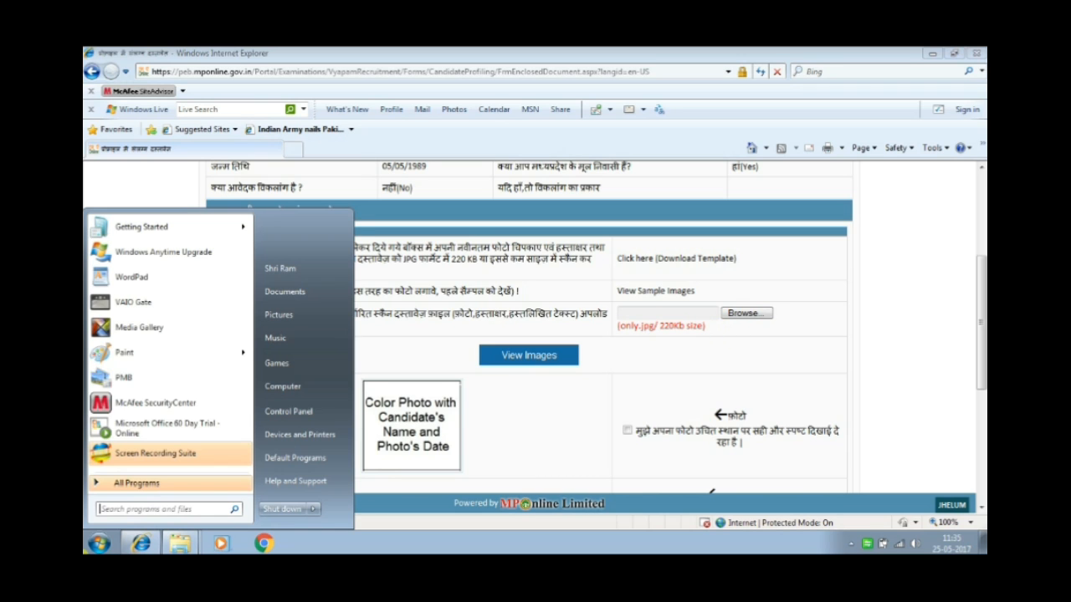
pyautogui.click(170, 359)
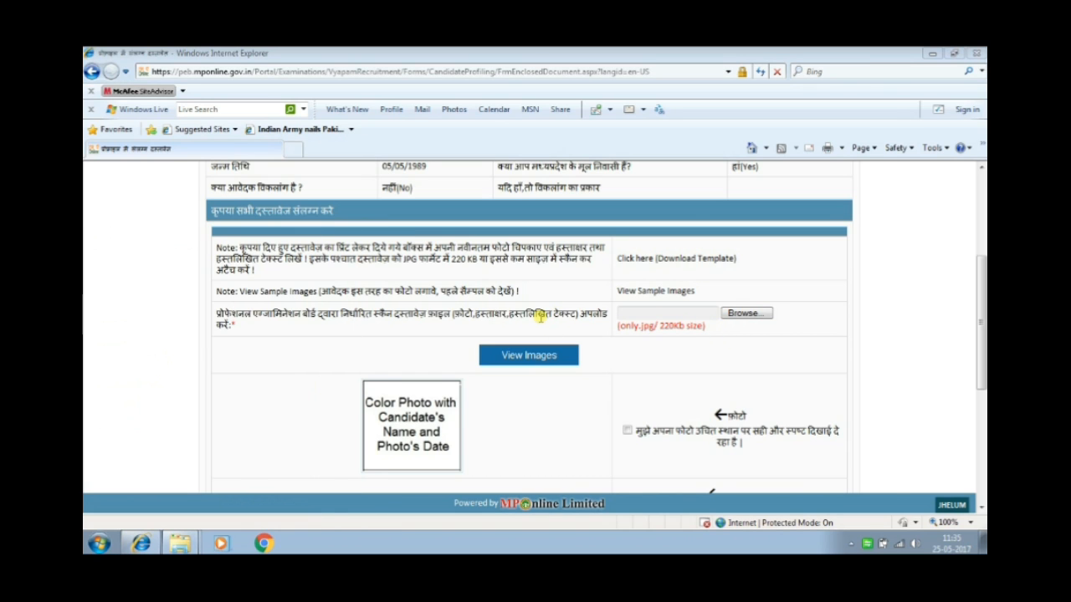
pyautogui.click(304, 159)
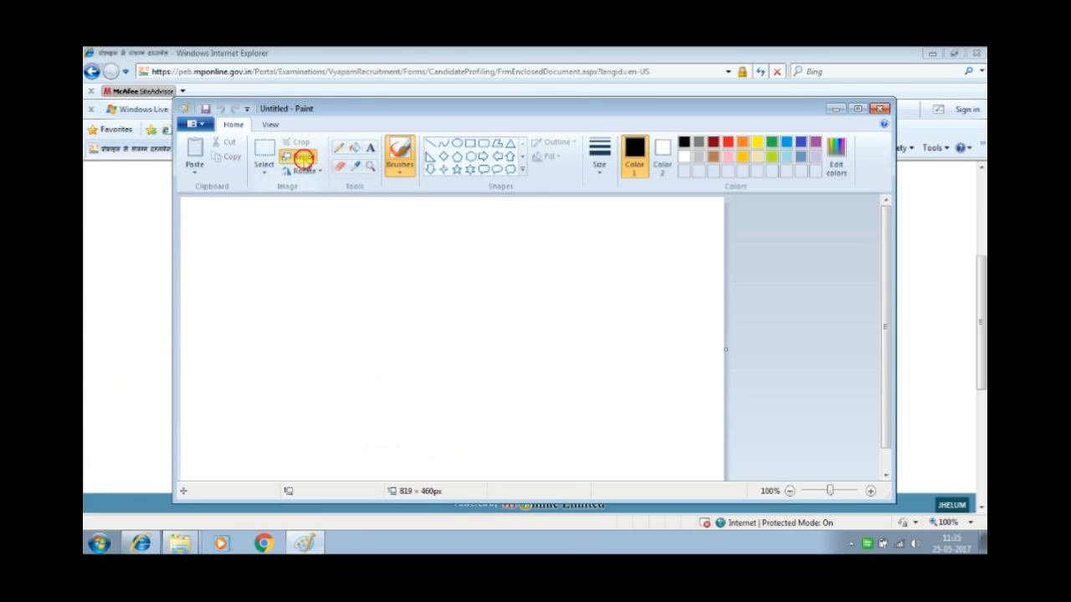
pyautogui.click(324, 226)
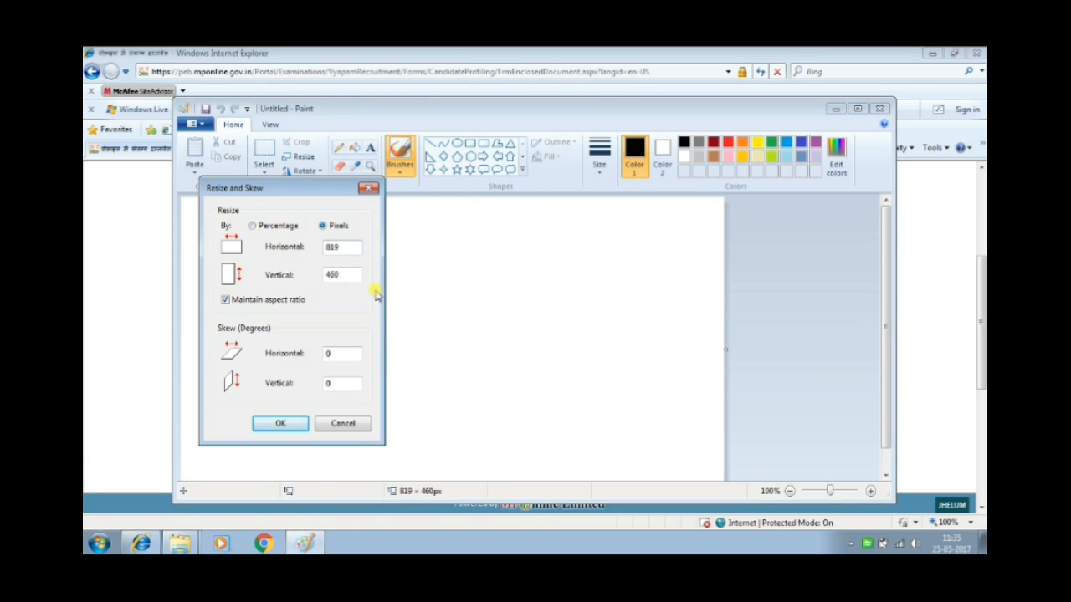
pyautogui.click(345, 425)
pyautogui.click(882, 109)
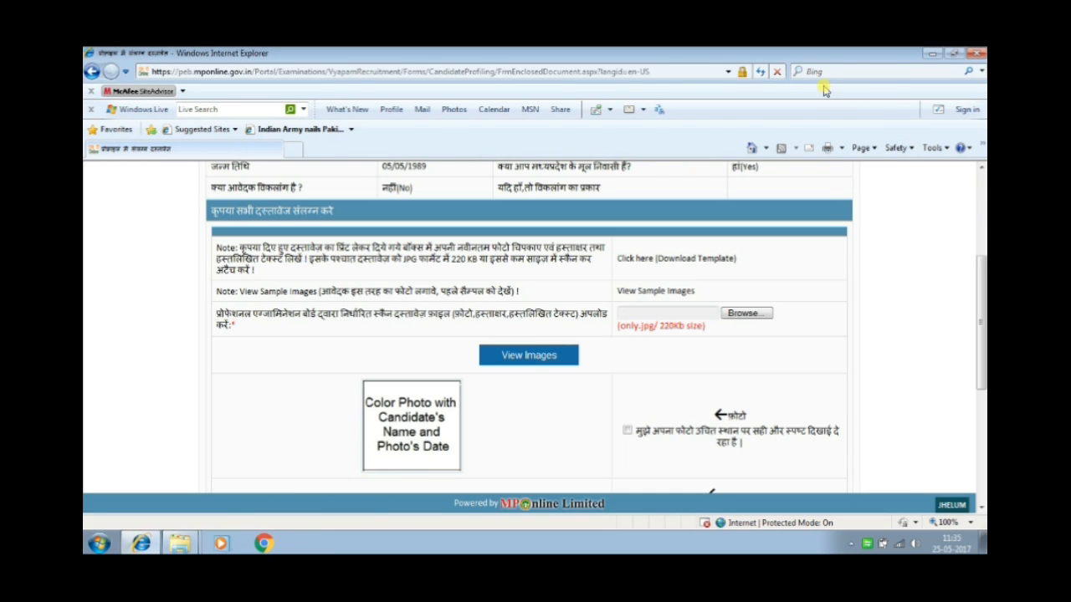
# Try to attach the Madhya Pradesh Professional Examination Board template PDF from the desktop as the scanned document and view its images.
pyautogui.click(744, 313)
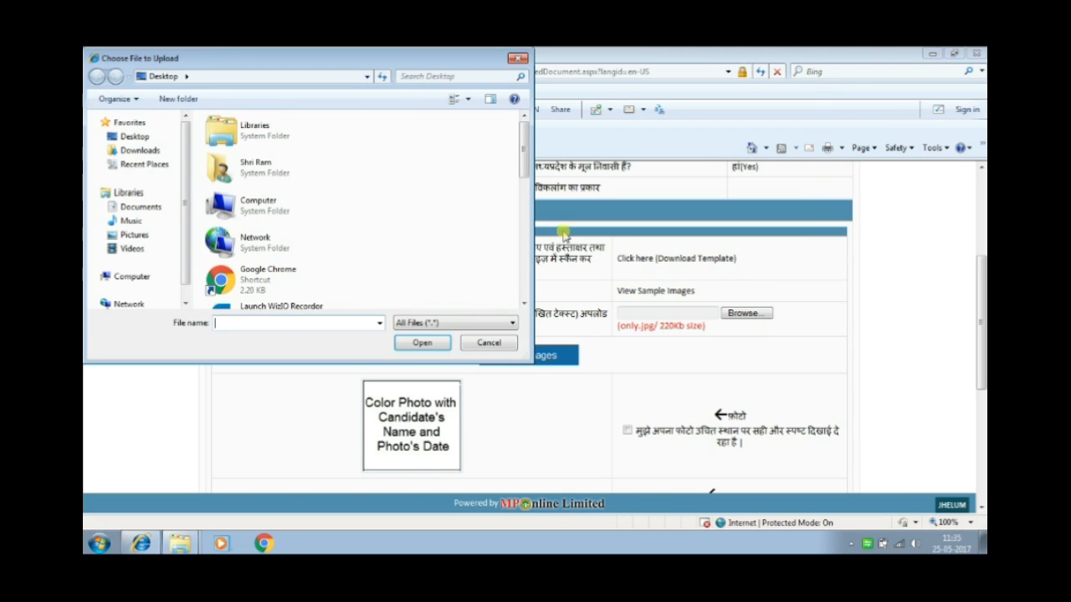
pyautogui.moveTo(523, 155); pyautogui.dragTo(521, 267)
pyautogui.click(351, 253)
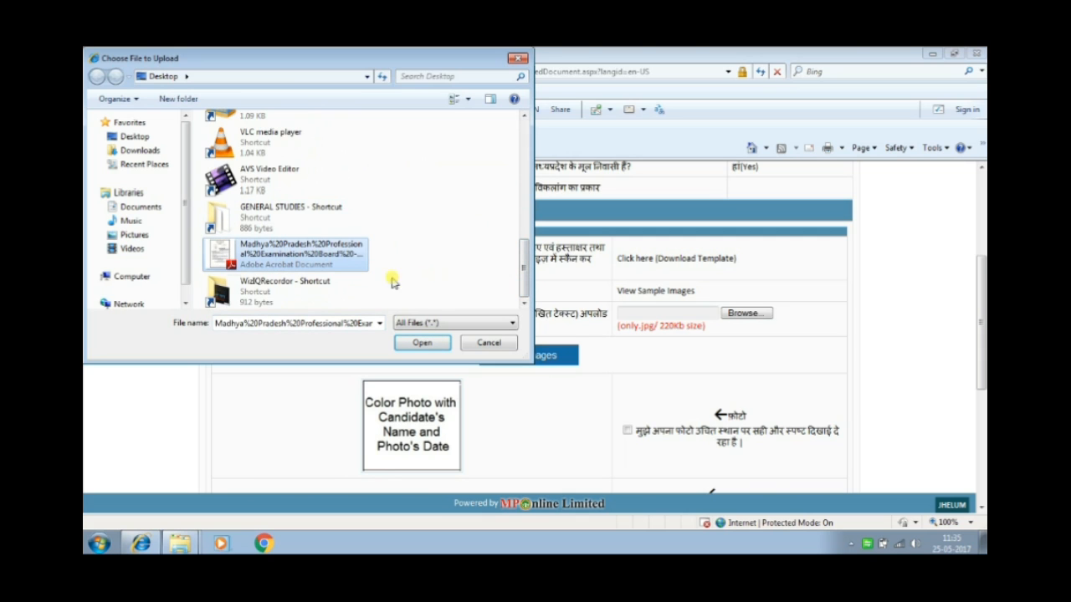
pyautogui.click(422, 343)
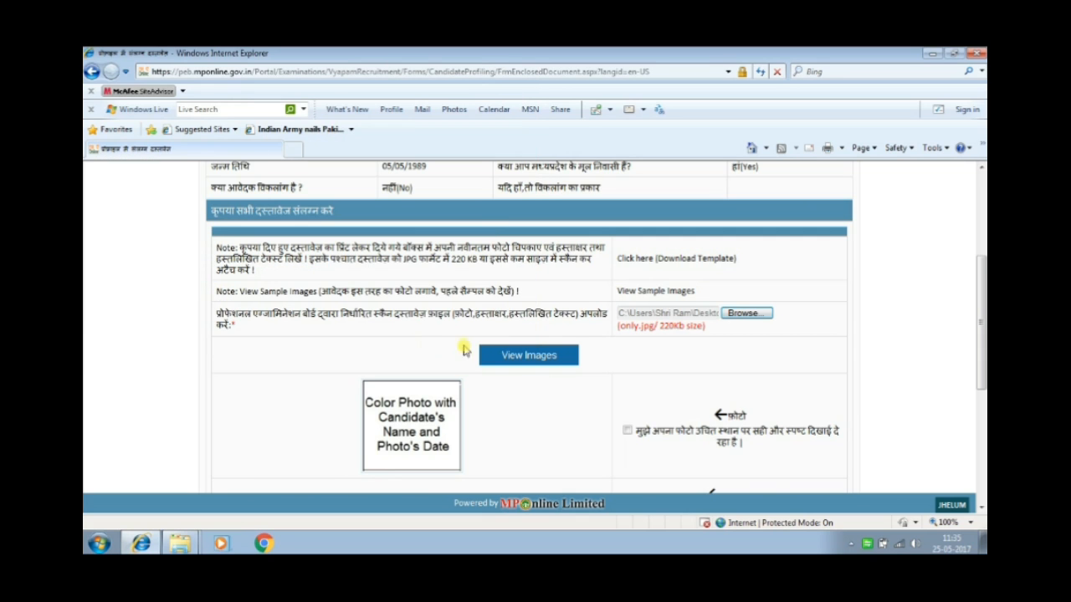
pyautogui.click(531, 356)
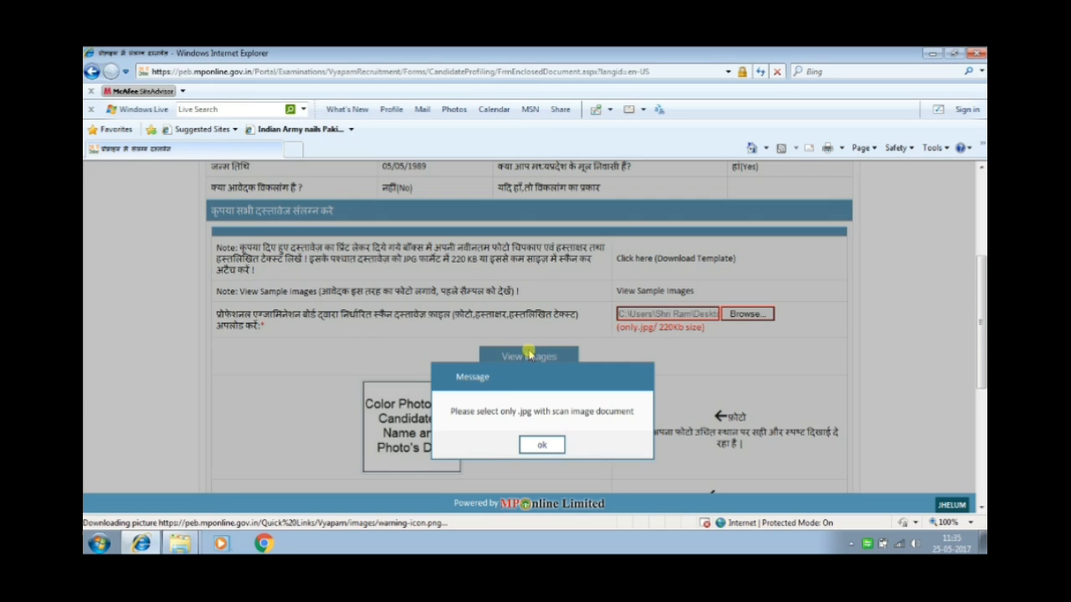
pyautogui.click(542, 444)
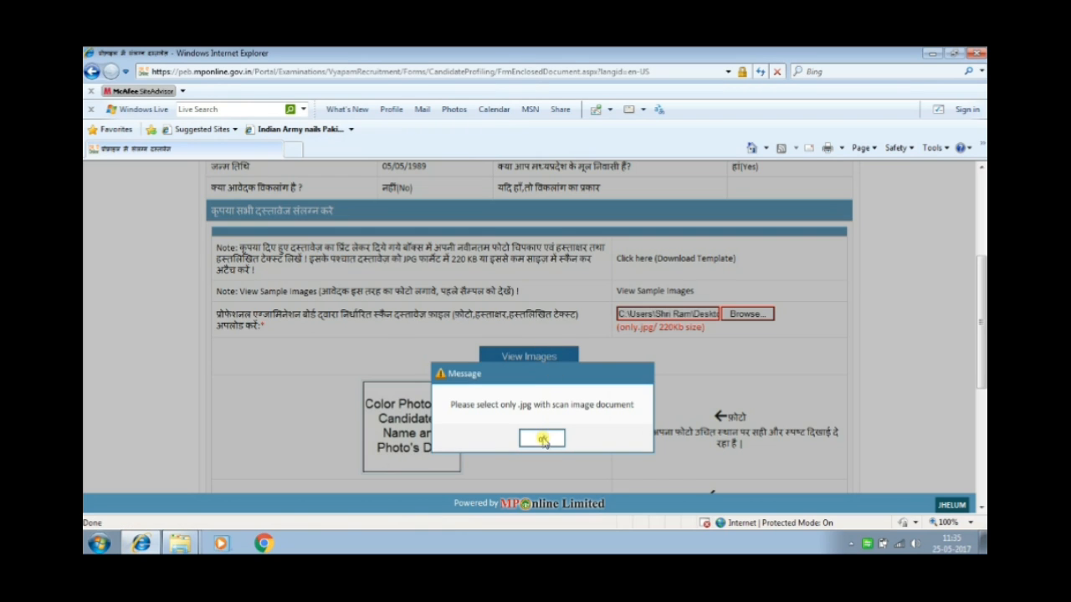
pyautogui.click(696, 313)
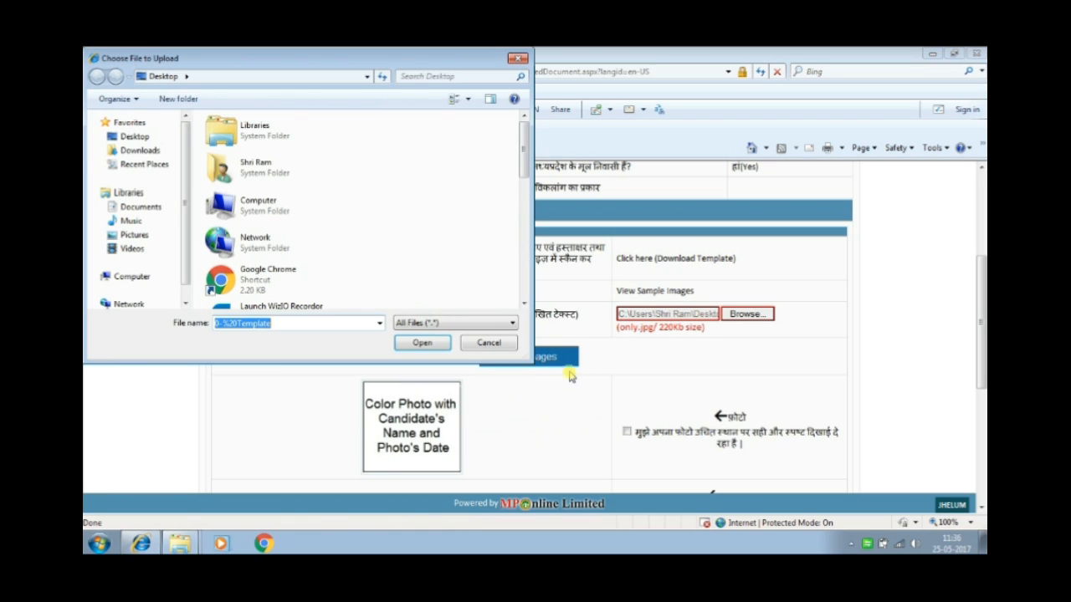
pyautogui.click(490, 343)
pyautogui.click(524, 358)
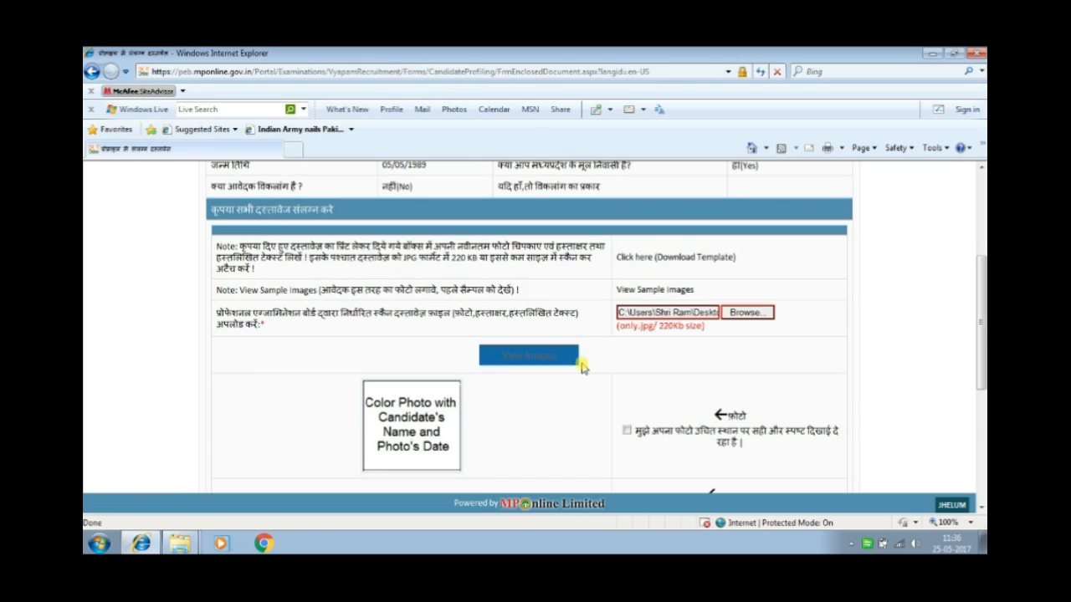
# Confirm that the signature and hand written text appear correctly and clearly in their proper places.
pyautogui.scroll(-2, 578, 368)
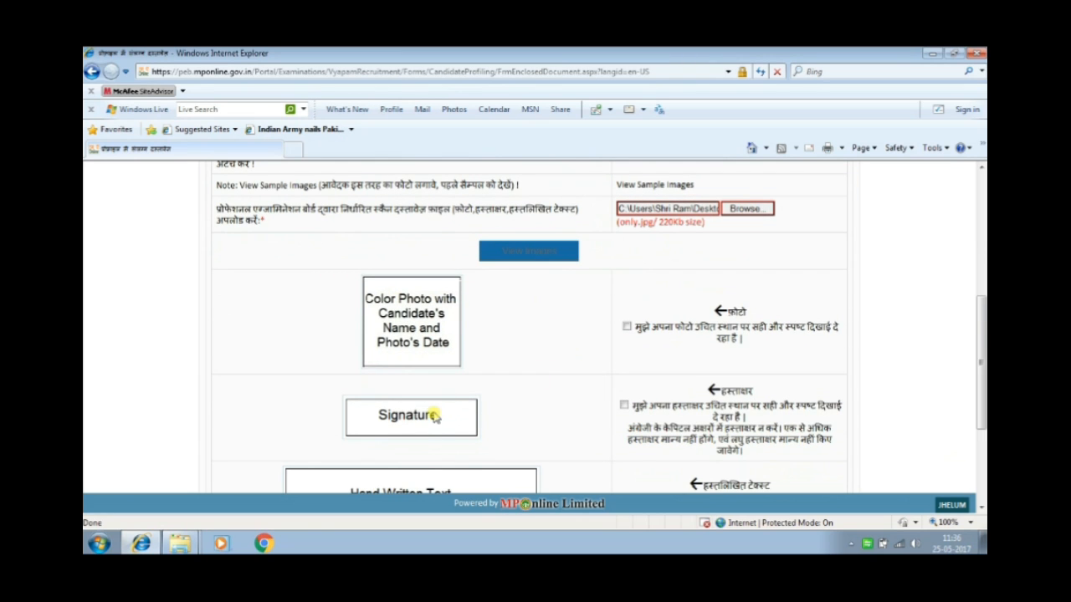
pyautogui.scroll(-2, 443, 398)
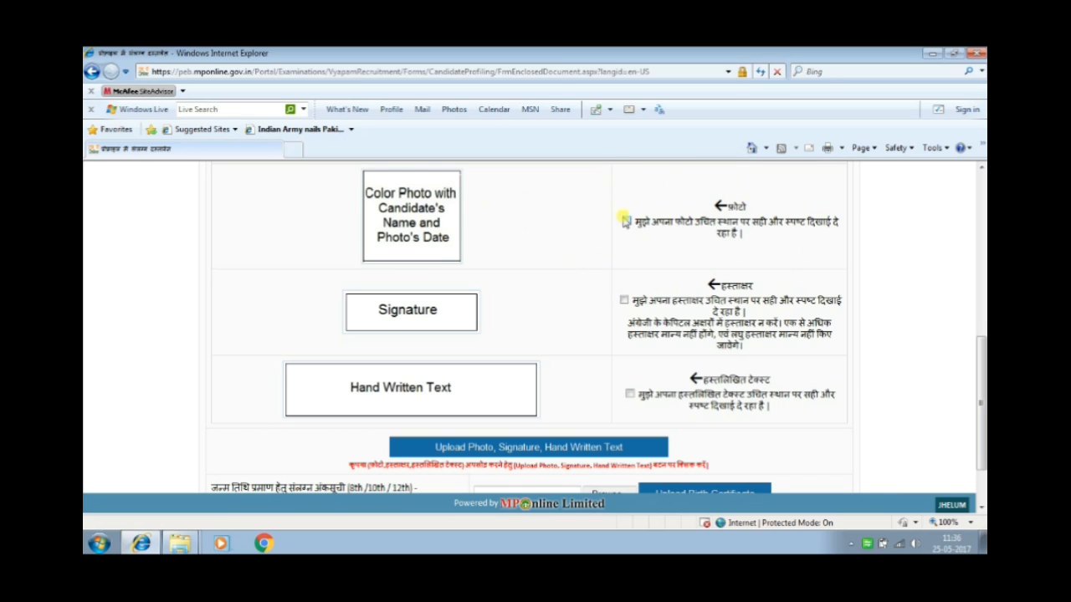
pyautogui.click(624, 300)
pyautogui.click(631, 395)
# Check the mark sheet requirement for date-of-birth proof, cancel choosing a file, and try to upload the birth certificate.
pyautogui.scroll(-2, 721, 377)
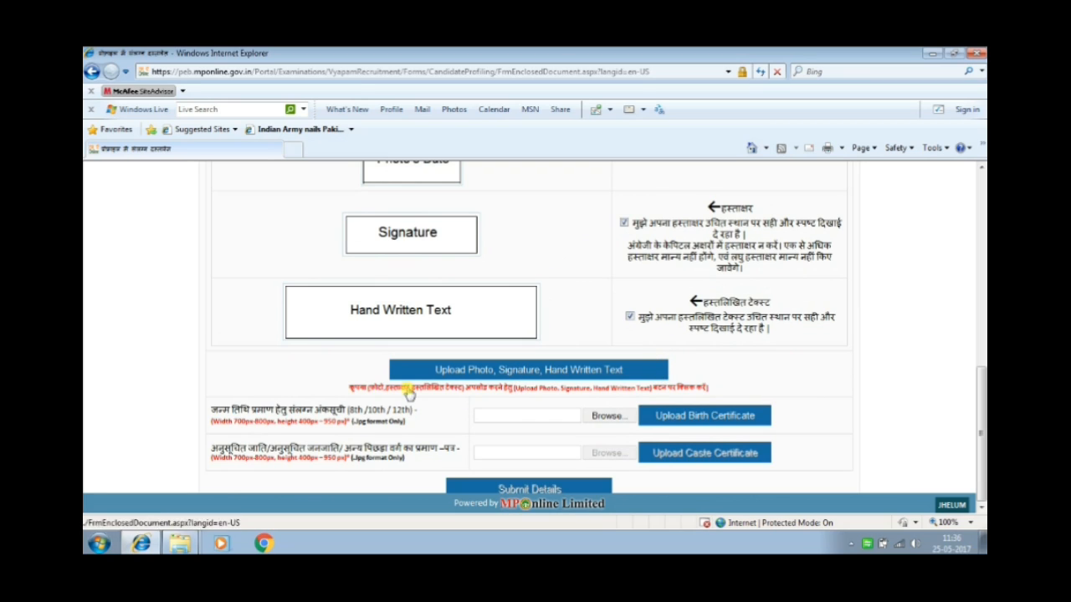
pyautogui.click(241, 411)
pyautogui.moveTo(240, 410); pyautogui.dragTo(401, 409)
pyautogui.click(375, 410)
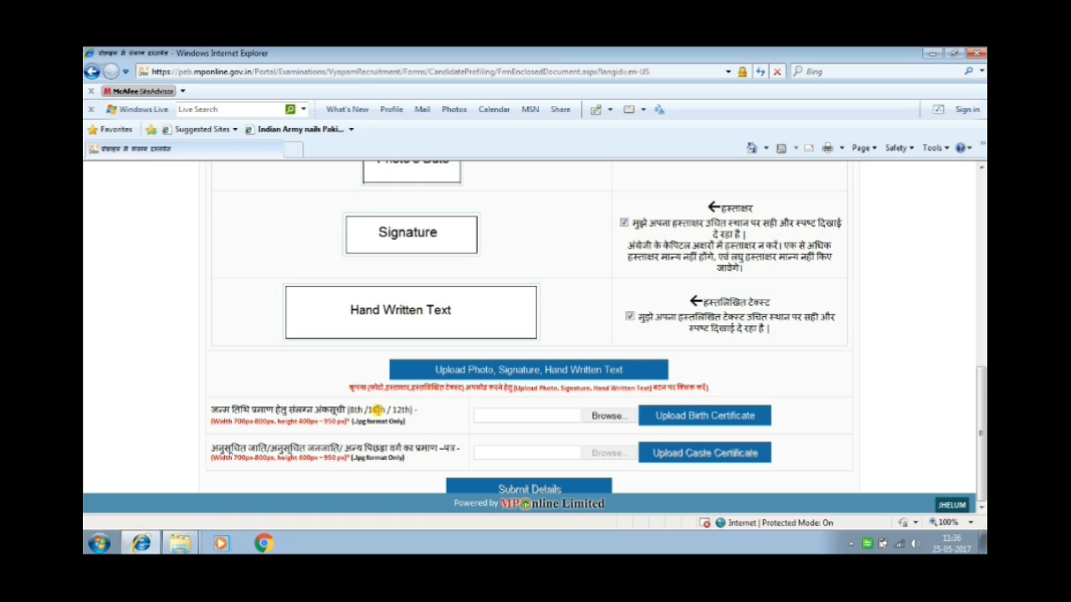
pyautogui.click(607, 416)
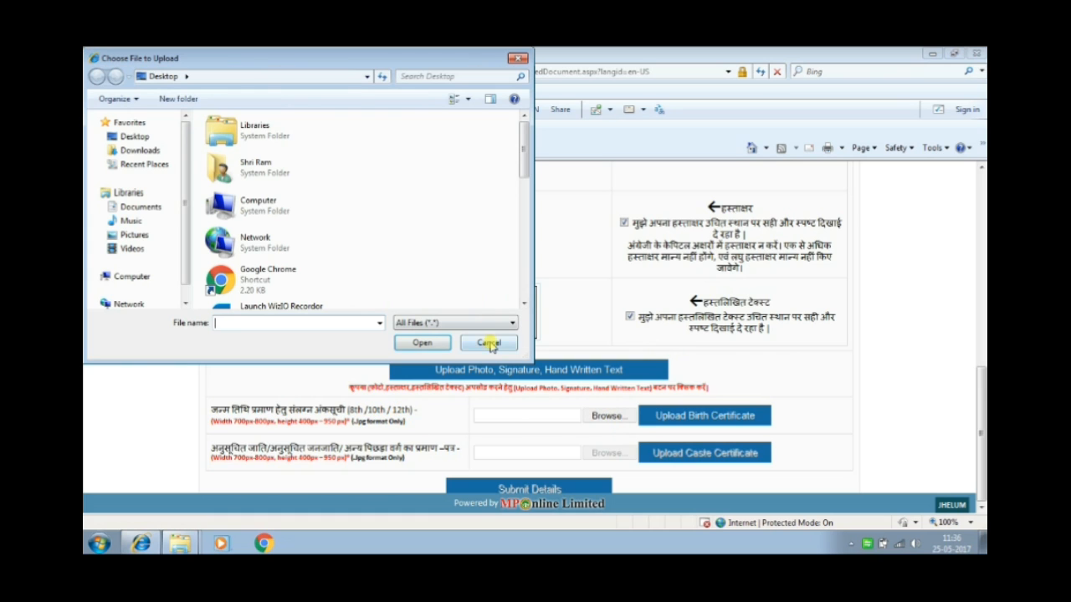
pyautogui.click(489, 344)
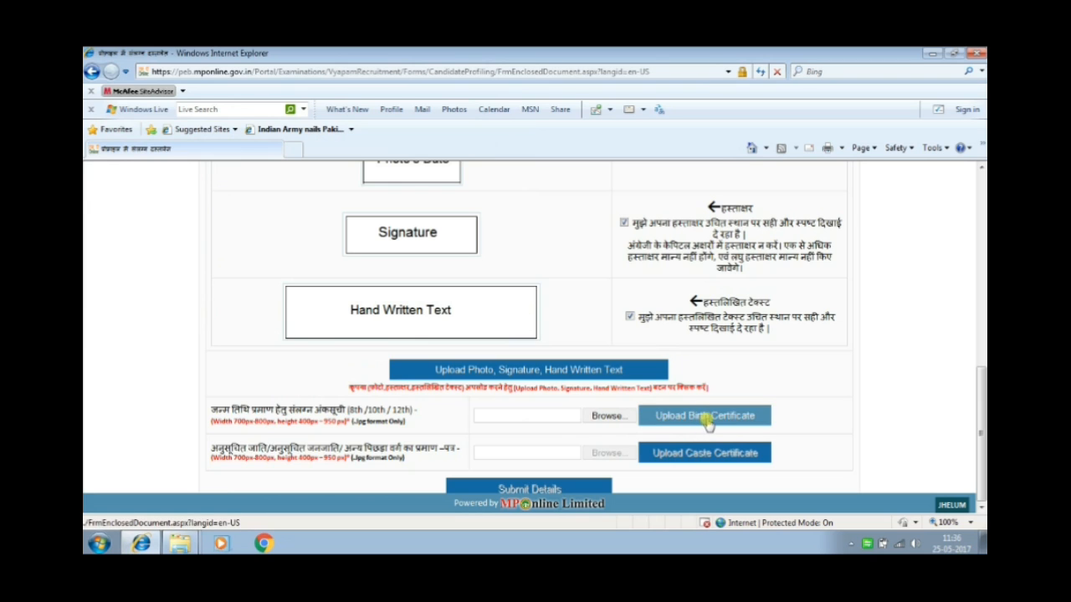
pyautogui.click(707, 416)
pyautogui.click(547, 438)
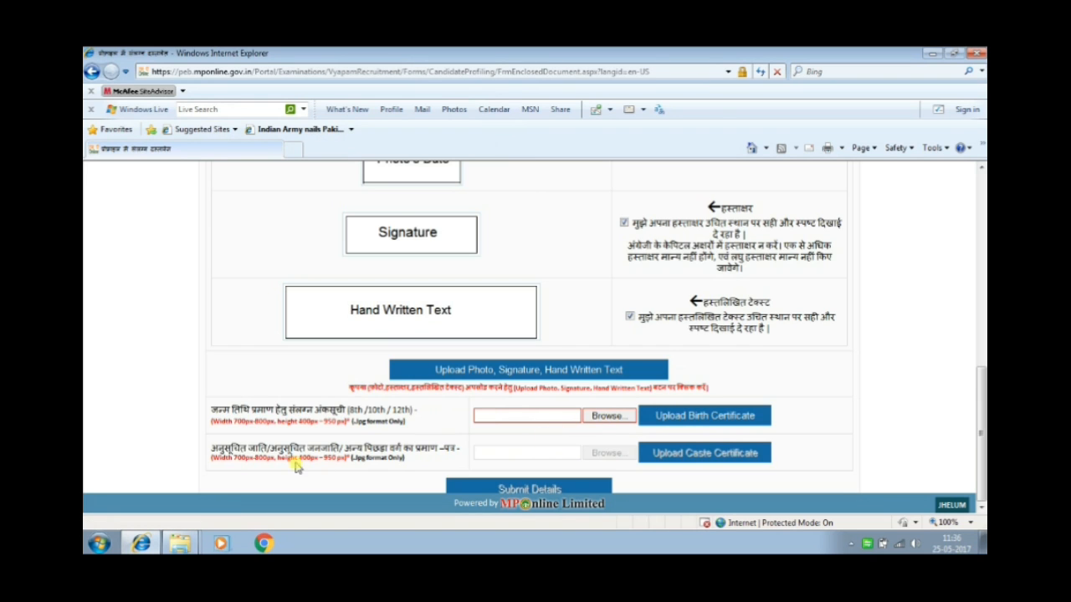
# Check the caste certificate's size and format requirements and try to submit the document details.
pyautogui.moveTo(223, 449); pyautogui.dragTo(452, 448)
pyautogui.click(241, 453)
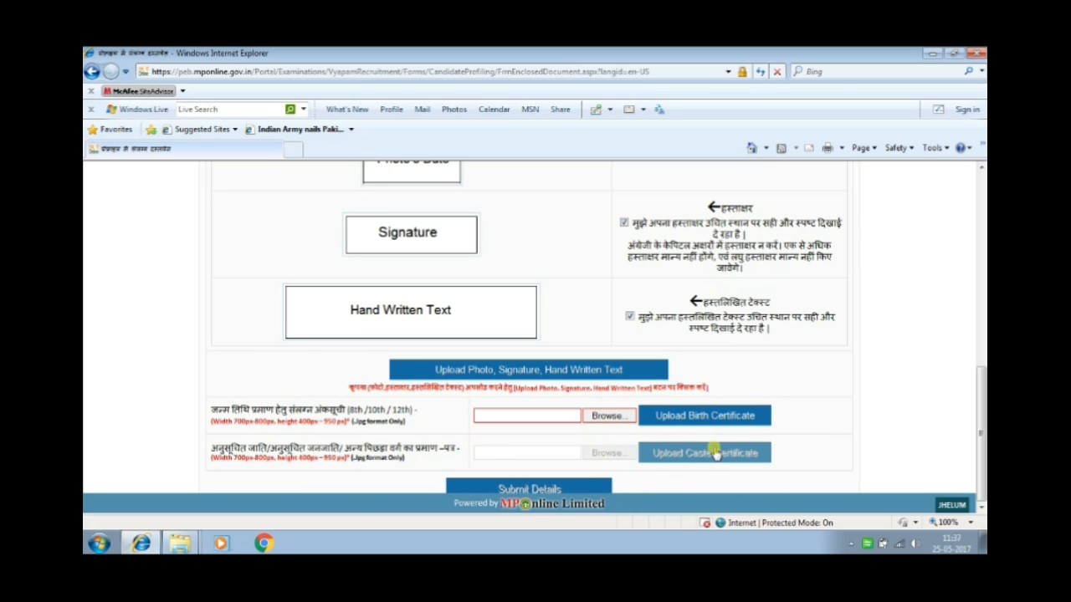
pyautogui.click(532, 492)
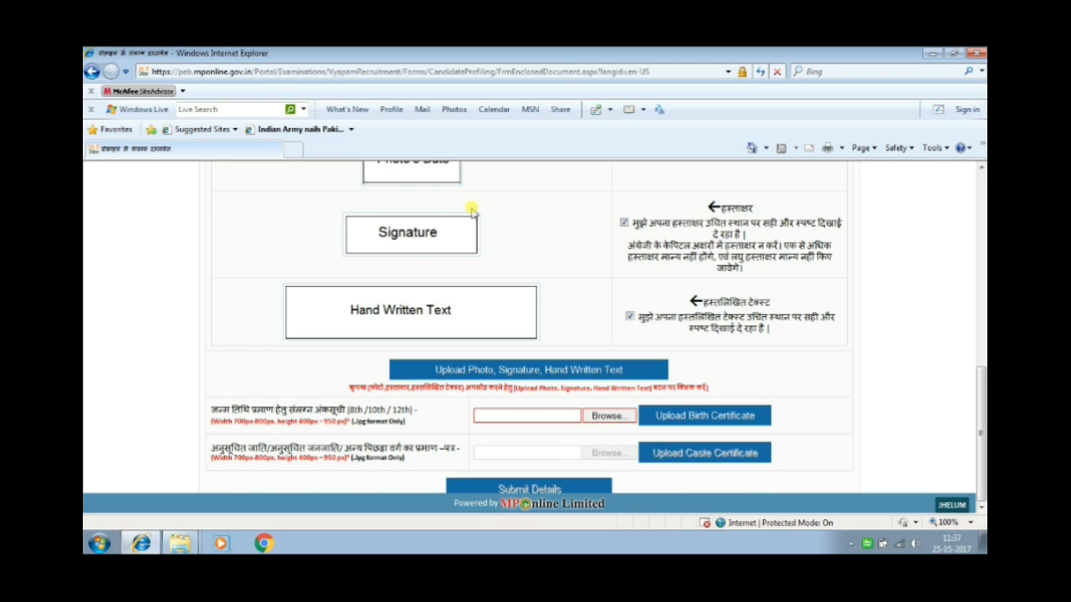
# Review the applicant information and attached document sections, and try again to submit the details.
pyautogui.scroll(6, 610, 230)
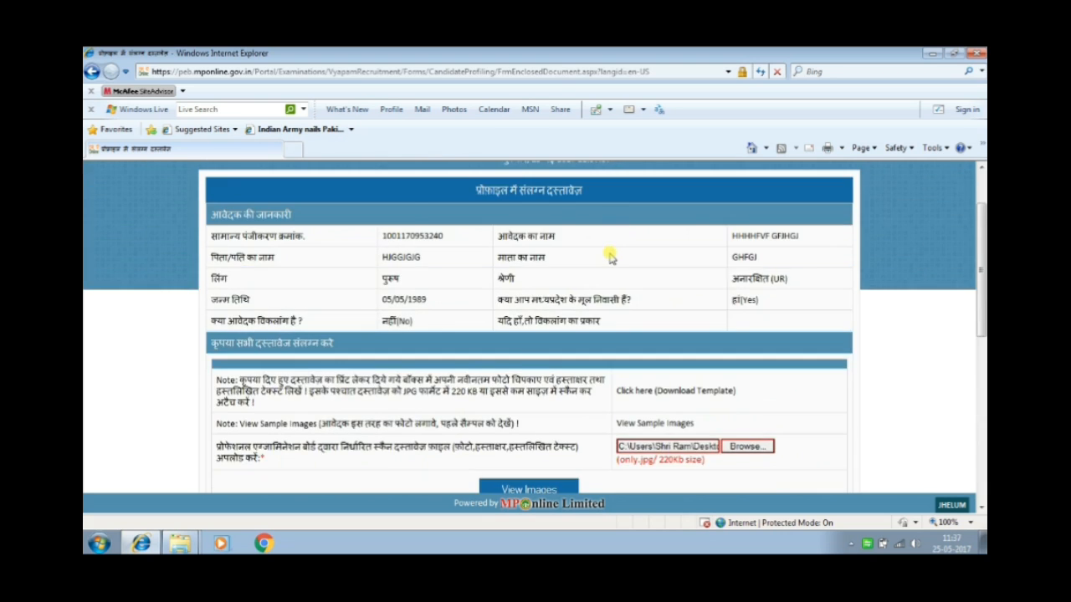
pyautogui.scroll(2, 610, 257)
pyautogui.scroll(-10, 608, 272)
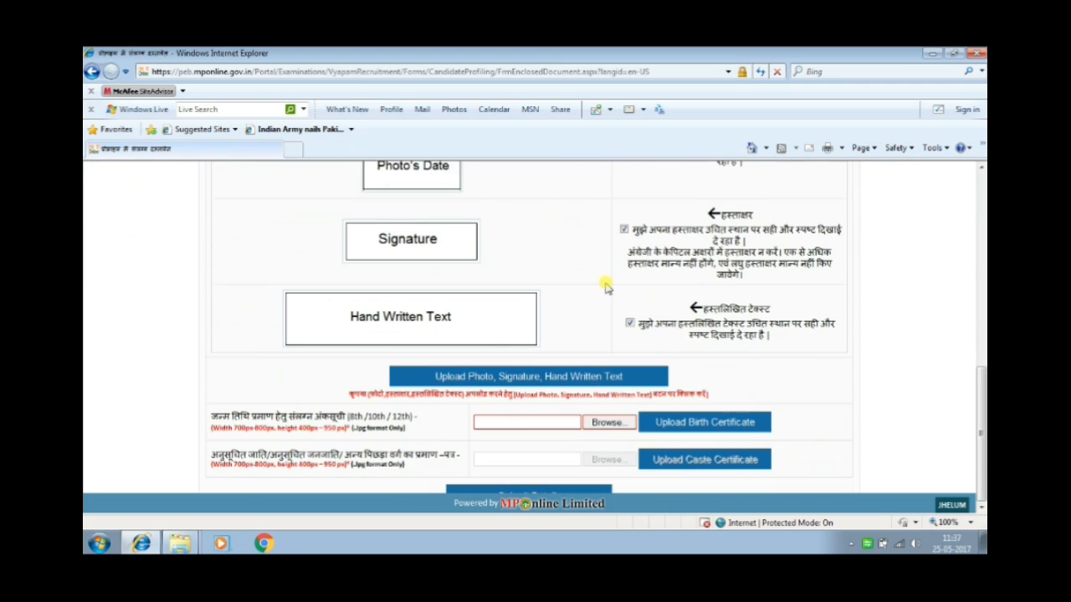
pyautogui.scroll(-1, 607, 288)
pyautogui.click(561, 490)
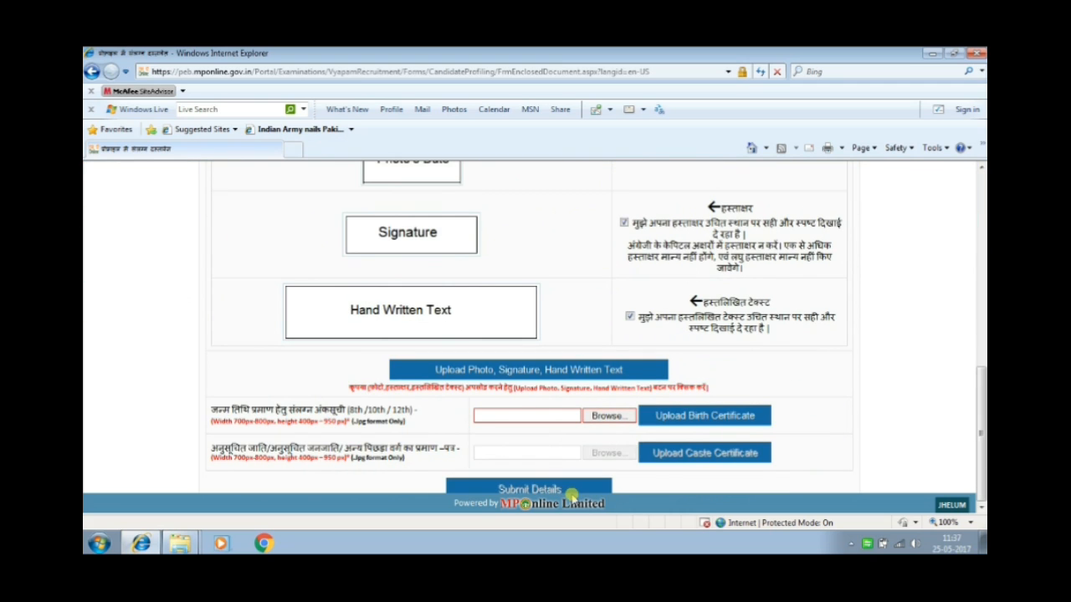
pyautogui.click(571, 492)
pyautogui.scroll(5, 616, 306)
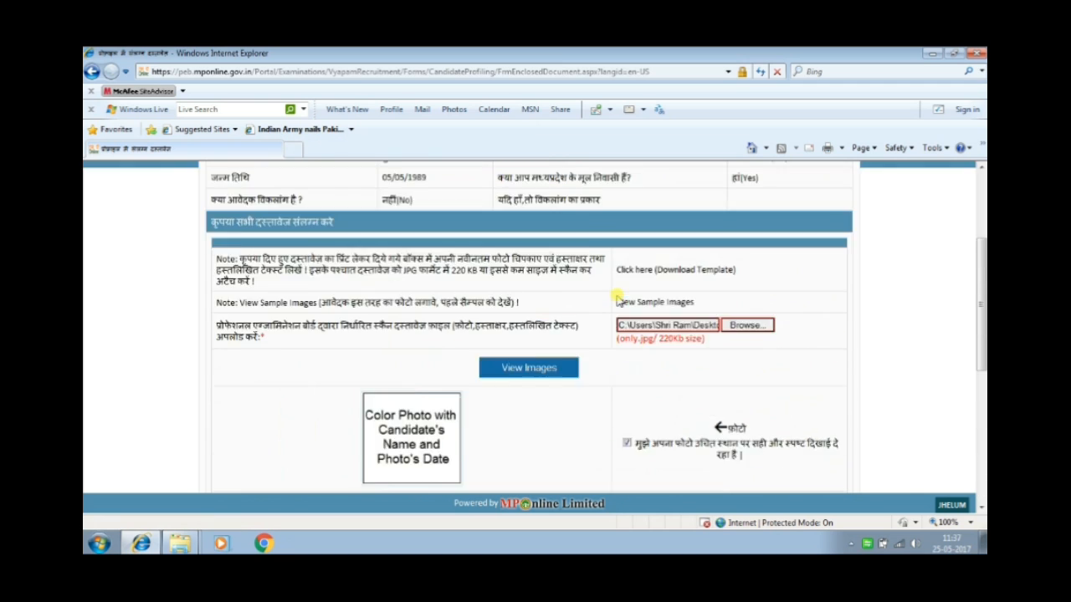
pyautogui.scroll(3, 617, 302)
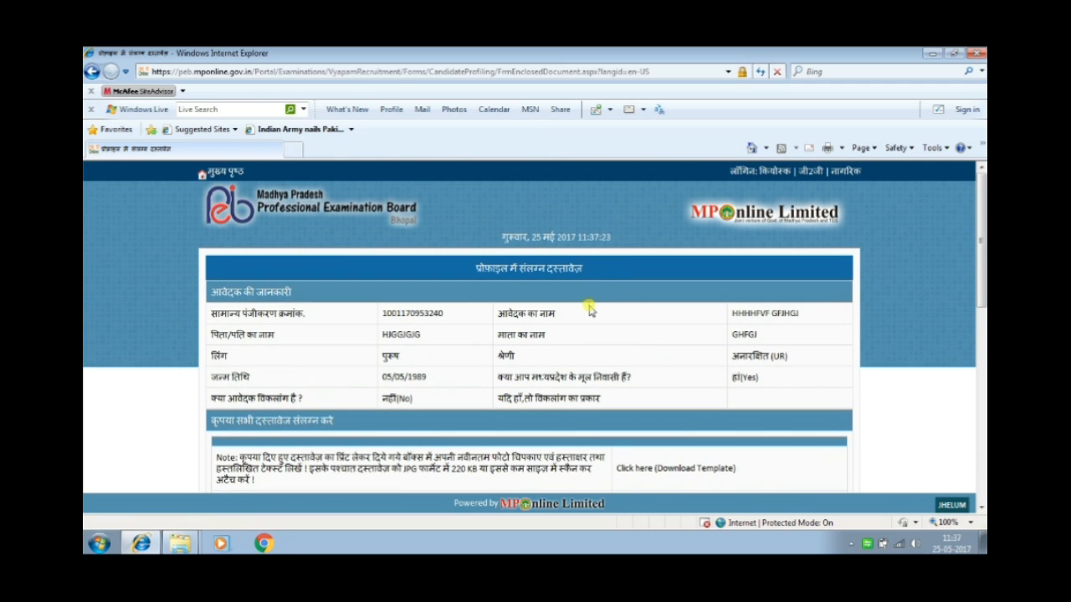
# Try to return from the attached documents page to the jail recruitment entry form through the previously visited pages.
pyautogui.click(92, 73)
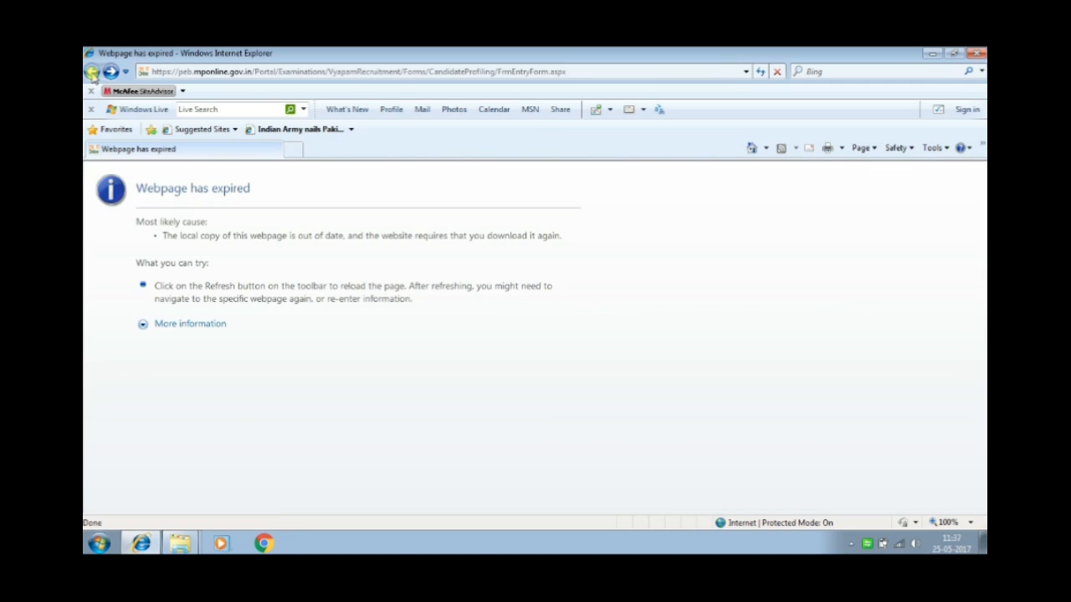
pyautogui.click(92, 73)
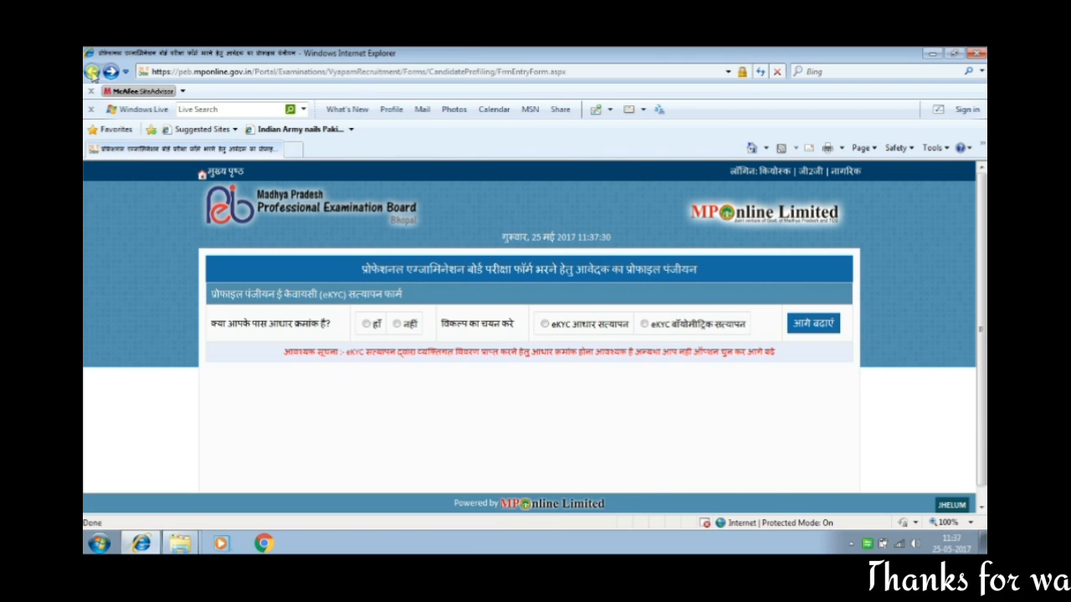
pyautogui.click(92, 73)
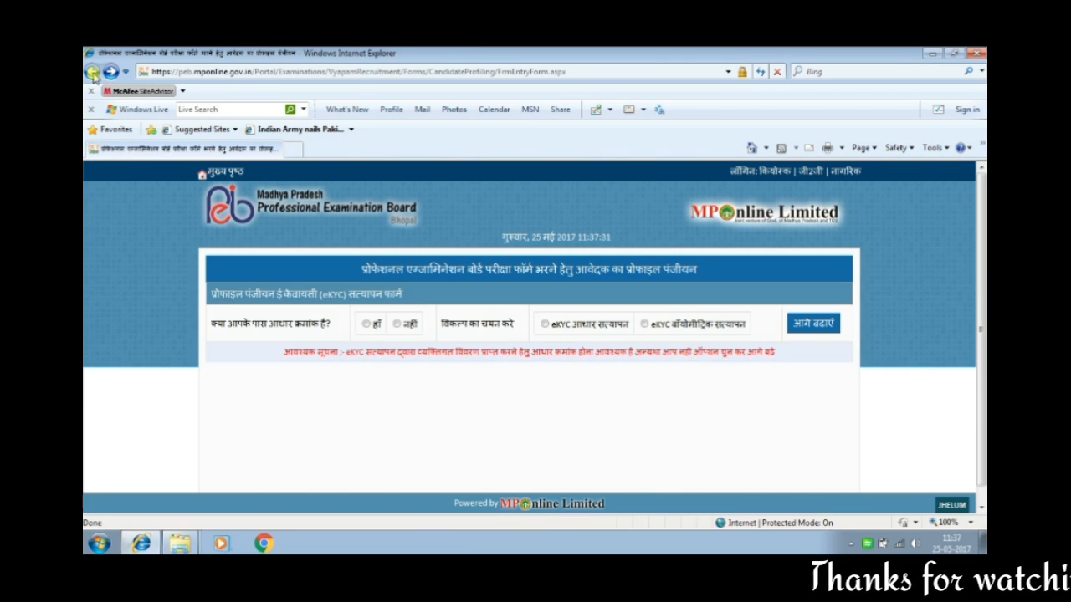
pyautogui.click(92, 73)
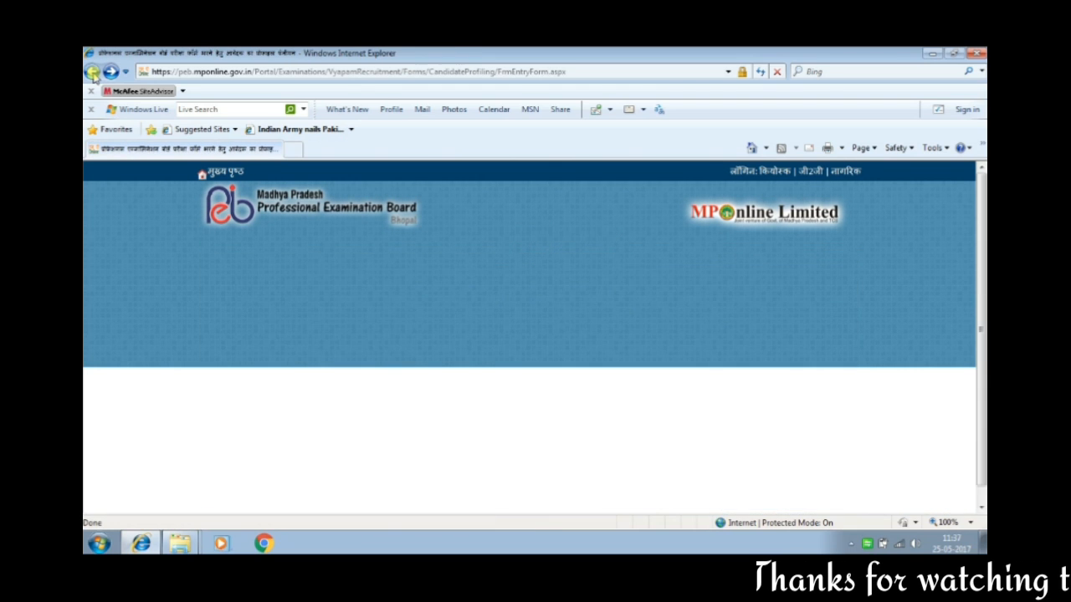
pyautogui.click(92, 73)
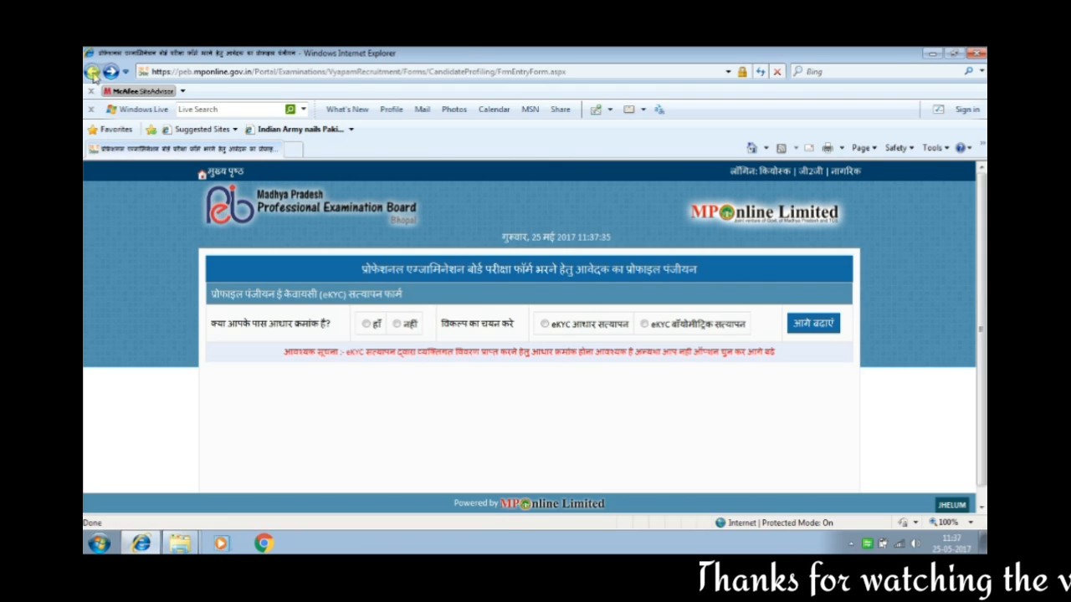
pyautogui.click(92, 73)
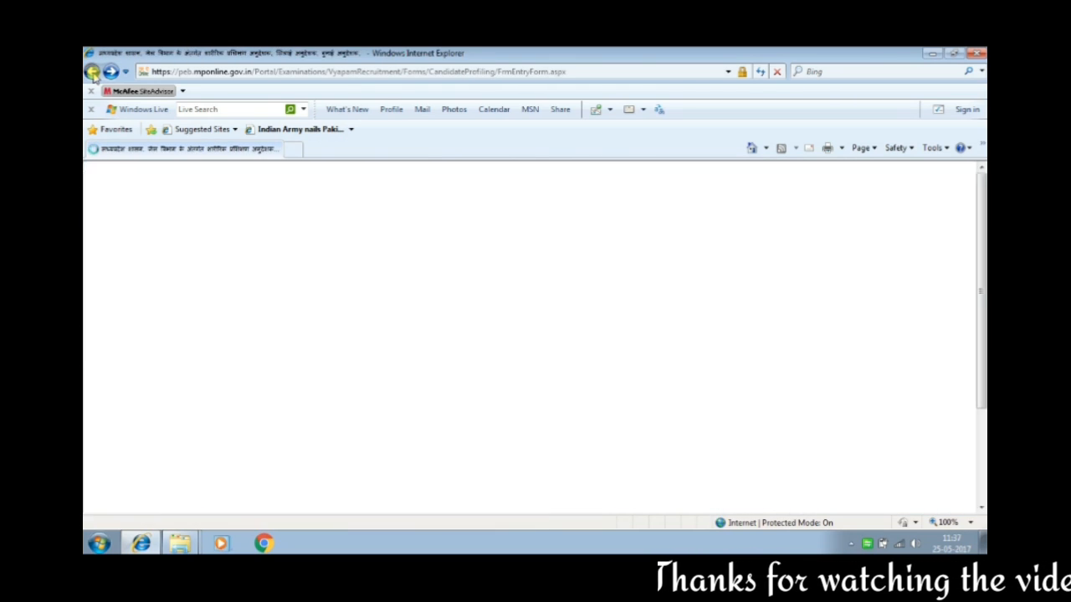
pyautogui.click(92, 72)
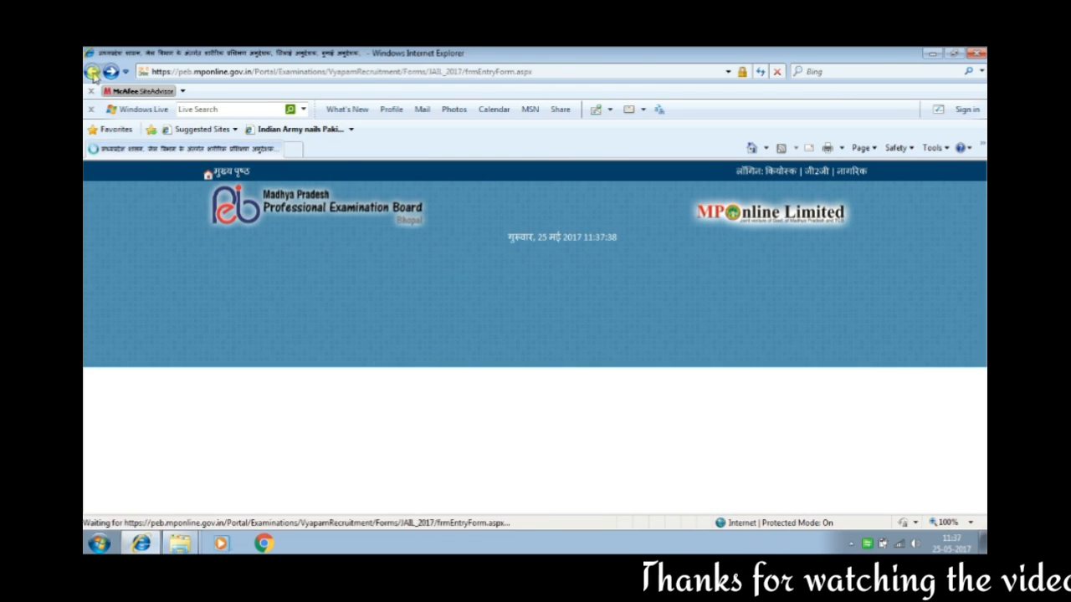
# Search the web for mponline and open the MPOnline Limited portal.
pyautogui.click(289, 74)
pyautogui.write('mp')
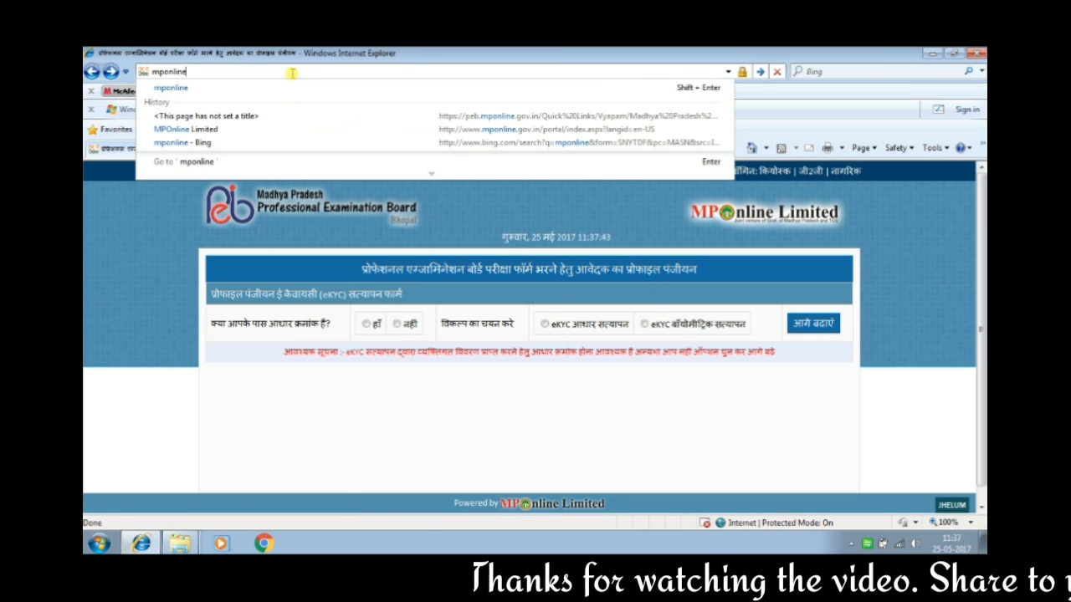
pyautogui.write('online')
pyautogui.press('Return')
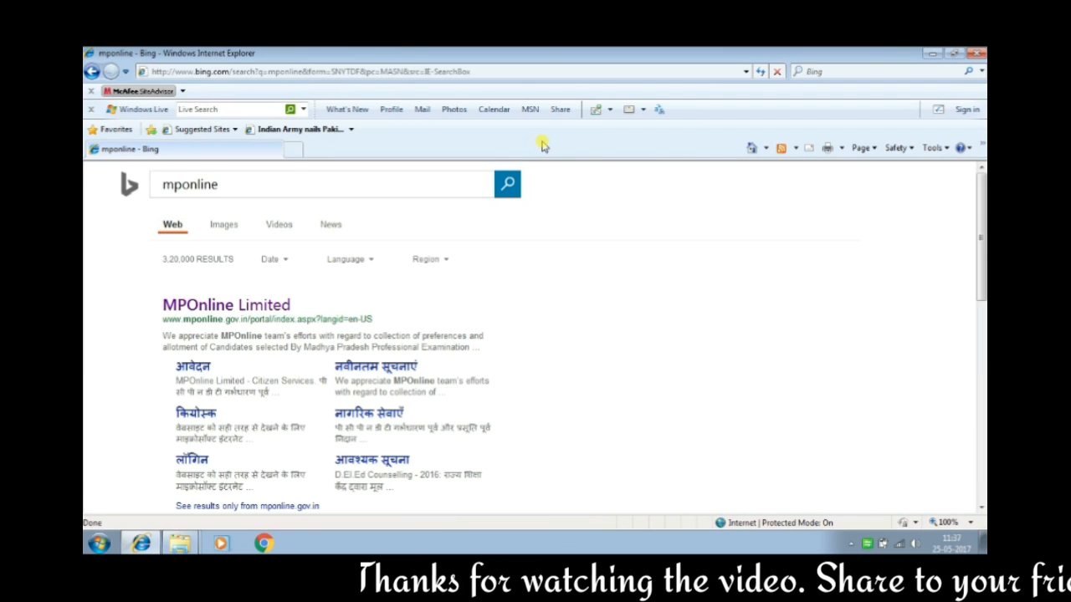
pyautogui.click(260, 308)
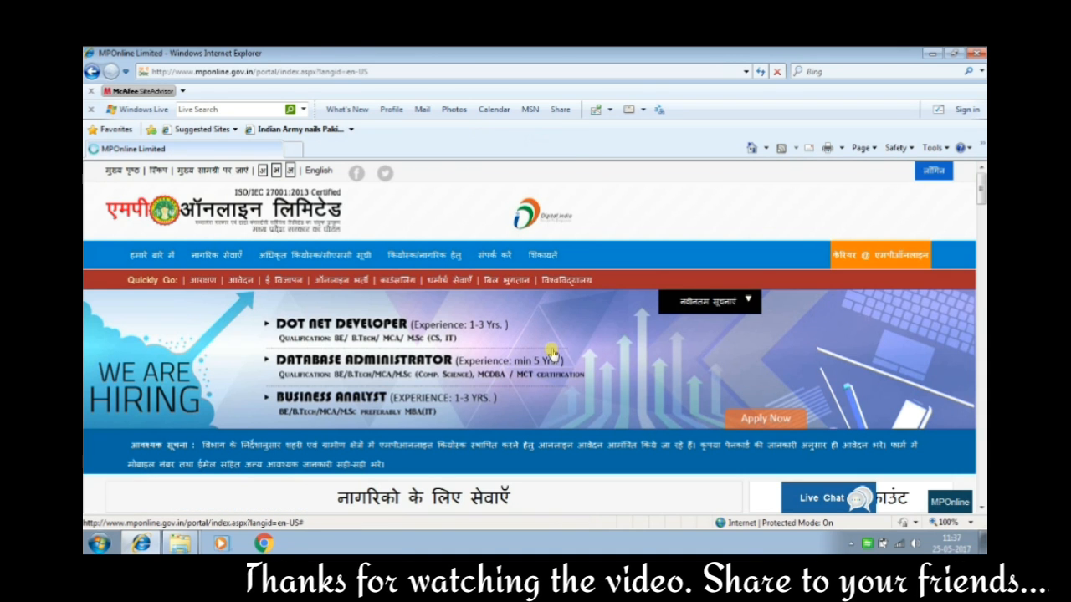
# Open the Professional Examination Board's exam list from the latest notices and start the application for the 2017 combined jail and forest recruitment exam.
pyautogui.scroll(-3, 548, 353)
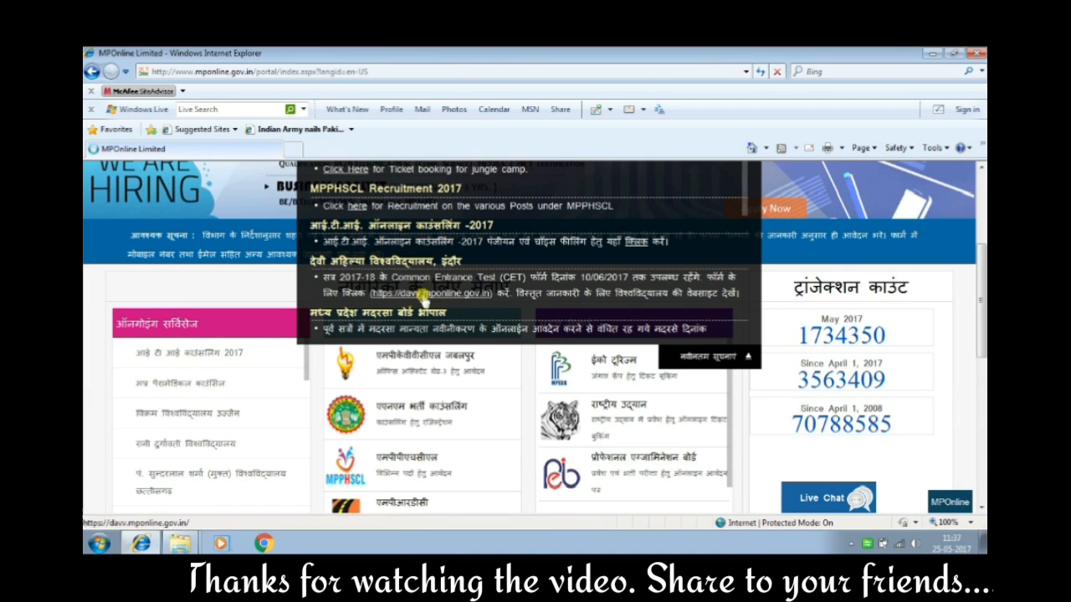
pyautogui.scroll(-3, 405, 289)
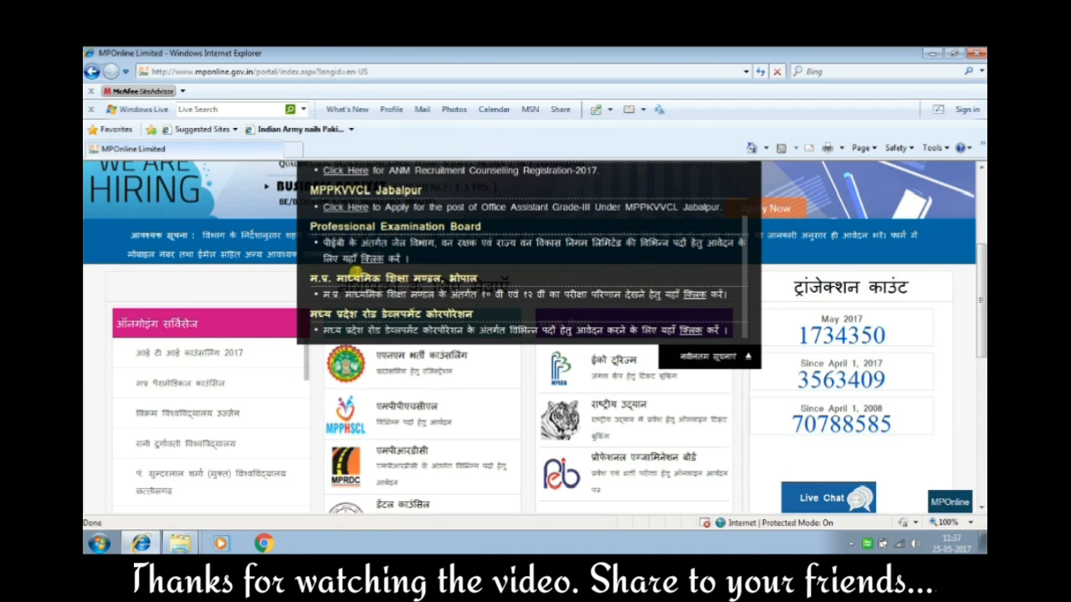
pyautogui.click(372, 259)
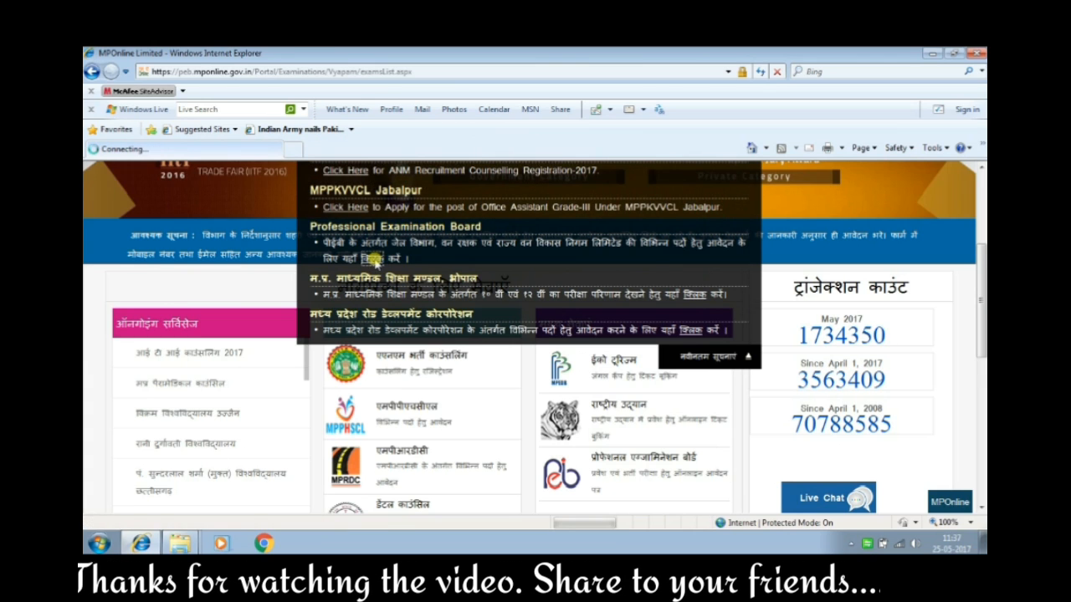
pyautogui.scroll(-5, 527, 316)
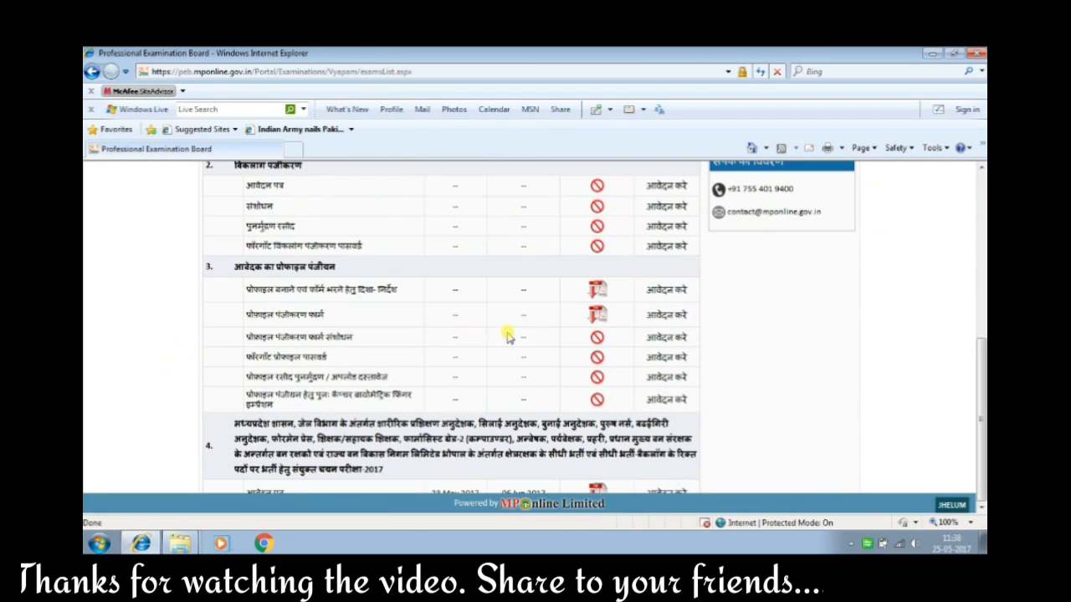
pyautogui.click(669, 492)
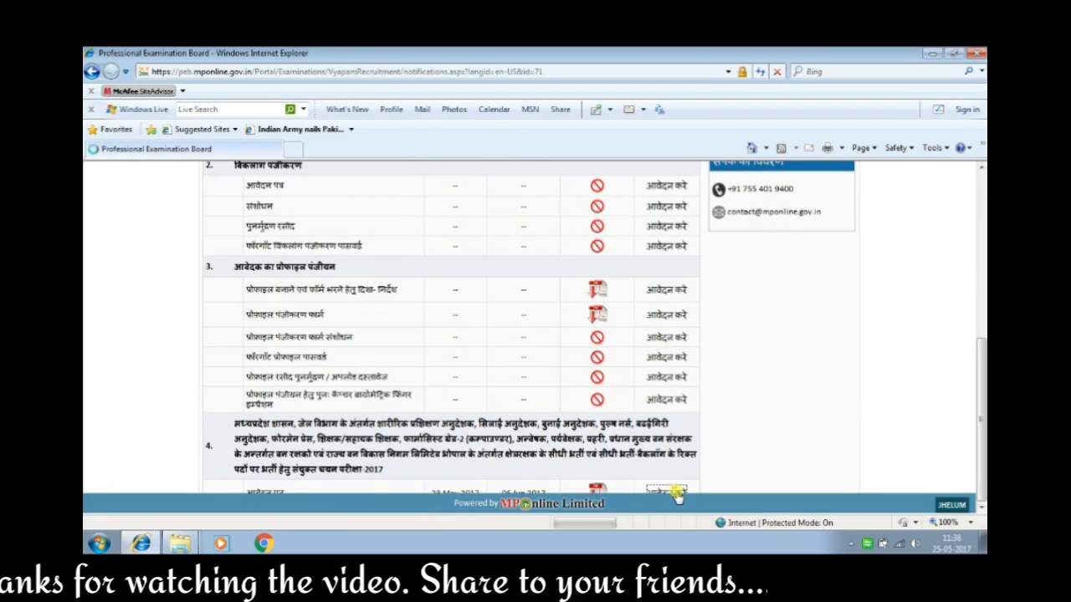
# Accept the candidate declaration for the Combined Recruitment Test 2017 and continue to the application's verification form.
pyautogui.click(225, 326)
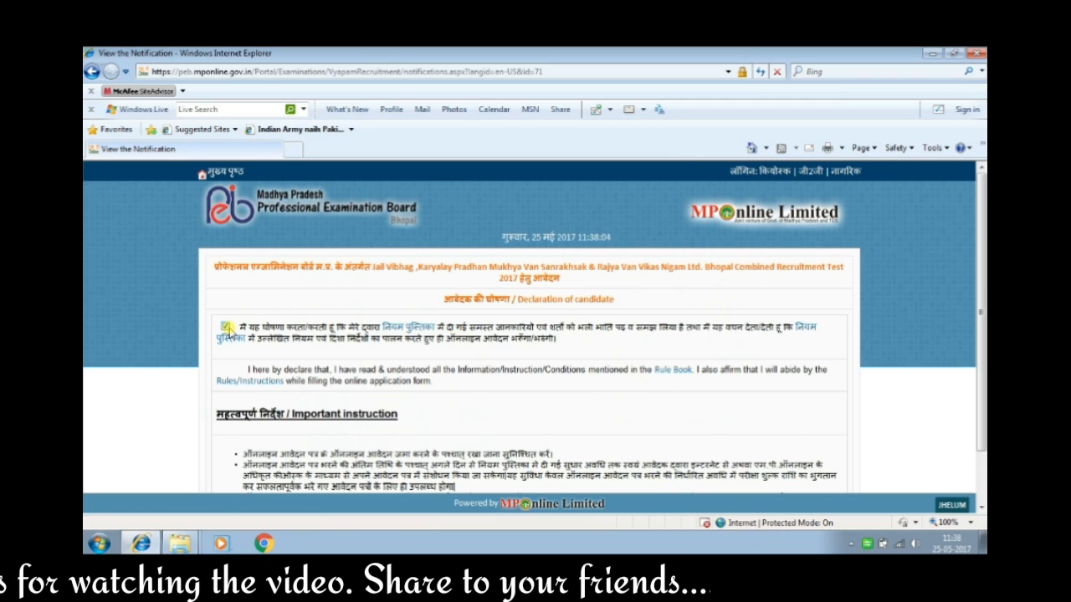
pyautogui.scroll(-1, 439, 372)
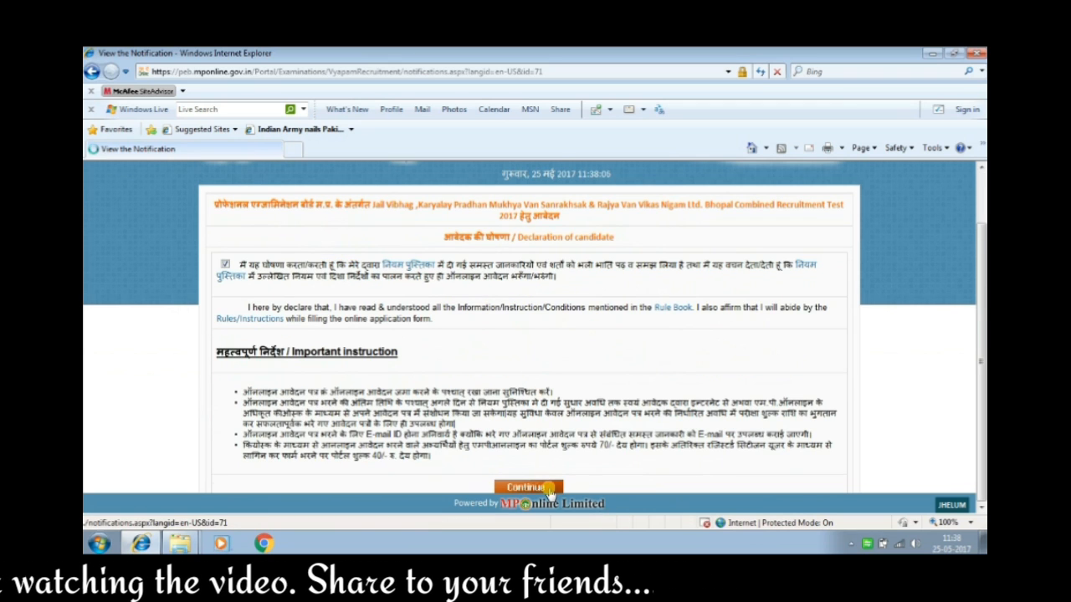
pyautogui.click(549, 492)
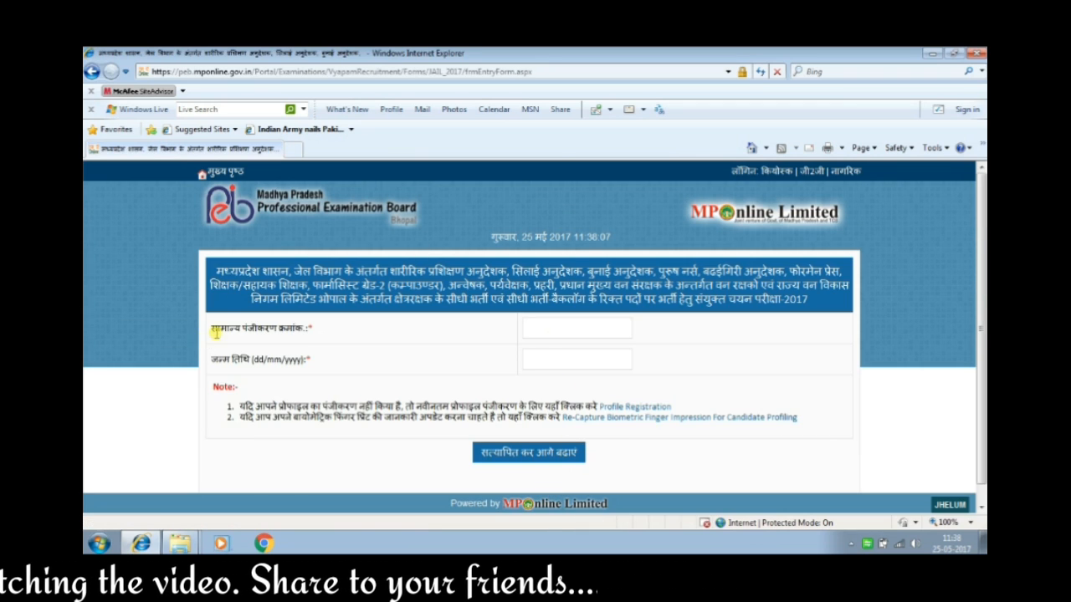
# Check the common registration number and date of birth fields, and try to verify and proceed with both left blank.
pyautogui.moveTo(216, 332); pyautogui.dragTo(332, 327)
pyautogui.click(532, 337)
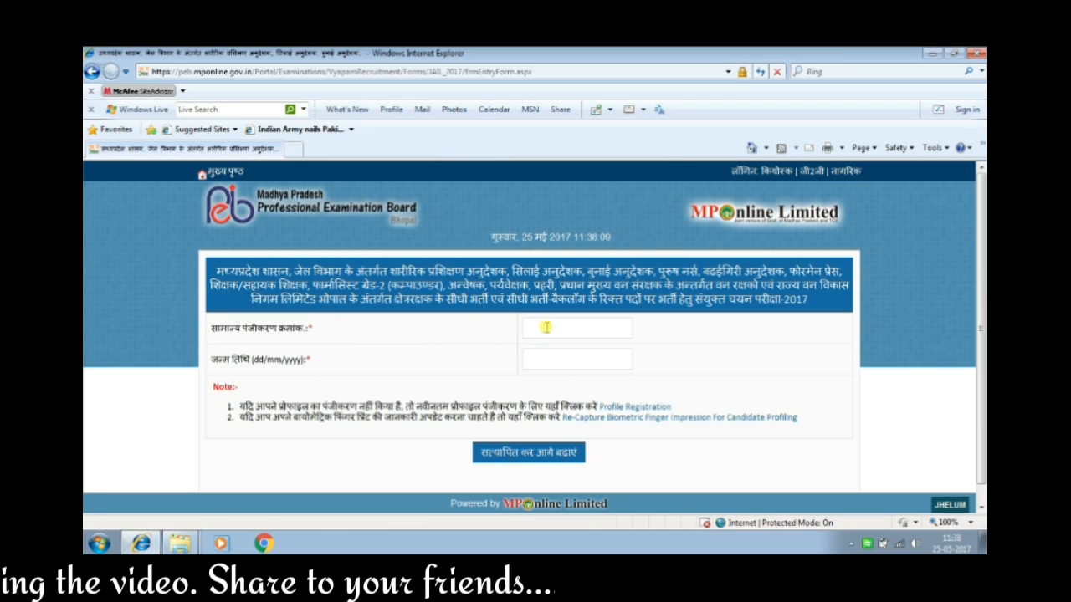
pyautogui.moveTo(219, 364); pyautogui.dragTo(382, 369)
pyautogui.click(549, 373)
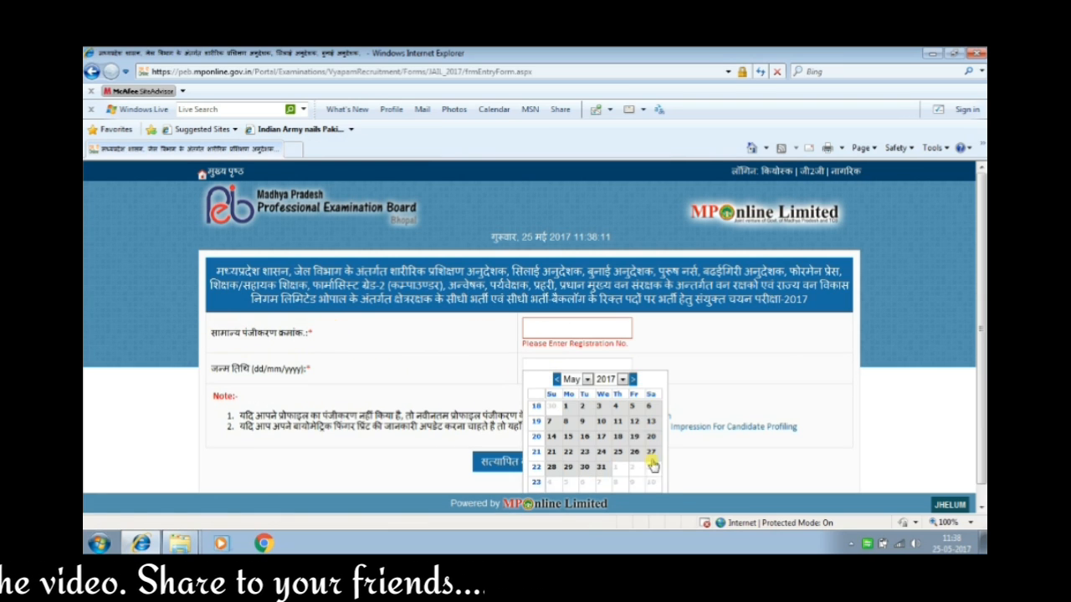
pyautogui.click(510, 462)
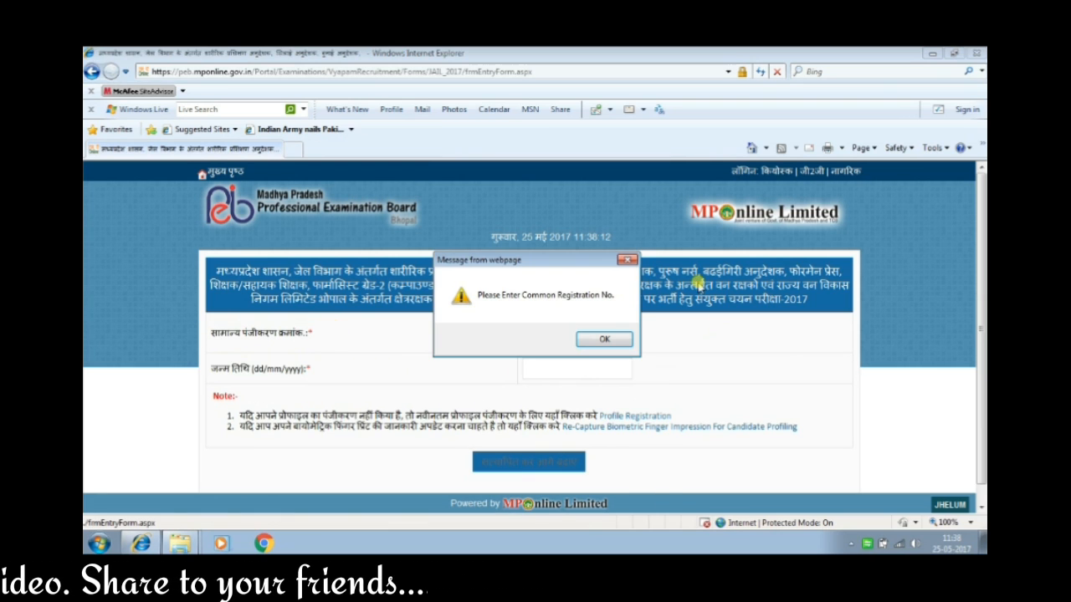
pyautogui.click(628, 260)
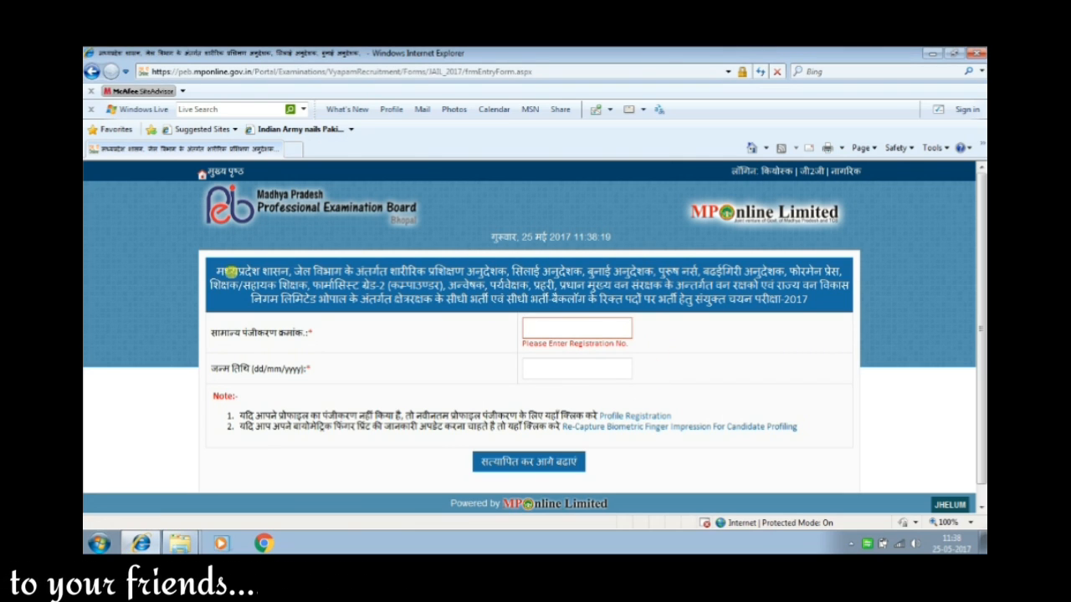
# Highlight the full exam title heading on the verification form and minimize the browser window.
pyautogui.moveTo(227, 272); pyautogui.dragTo(823, 337)
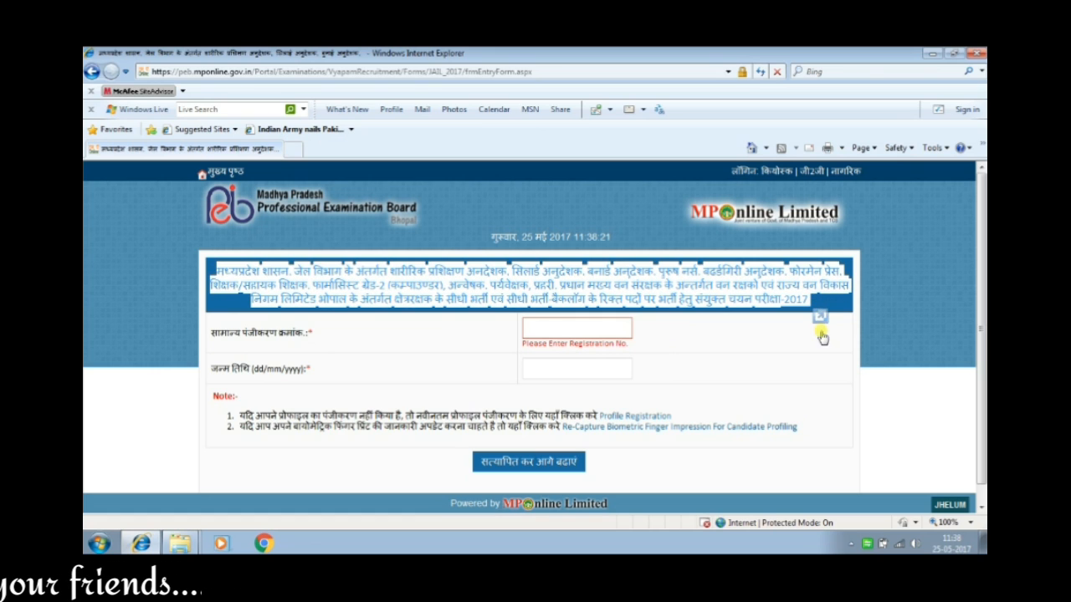
pyautogui.scroll(-1, 807, 370)
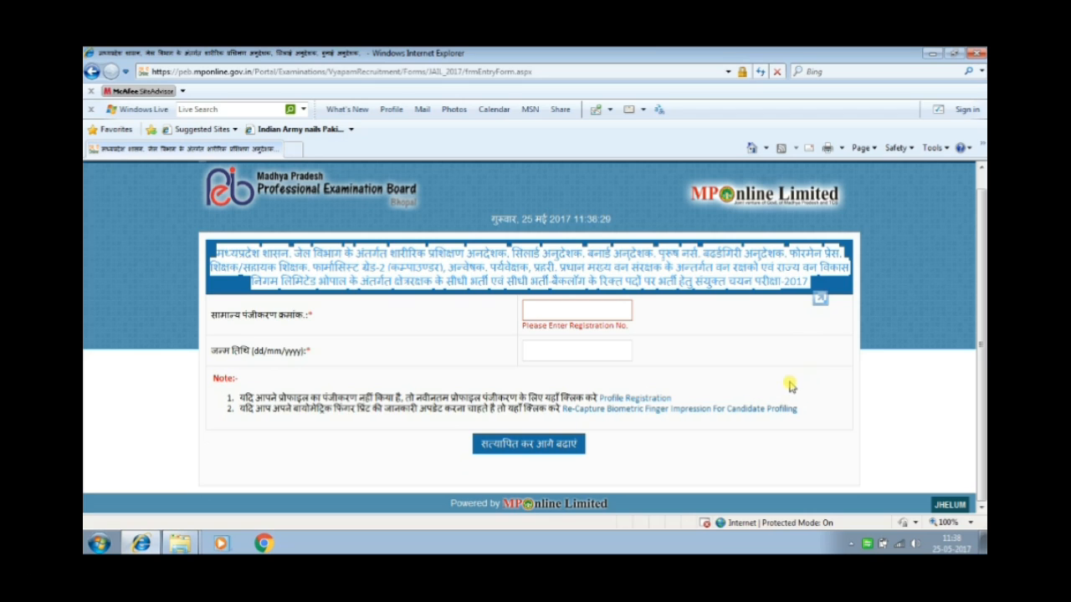
pyautogui.click(932, 54)
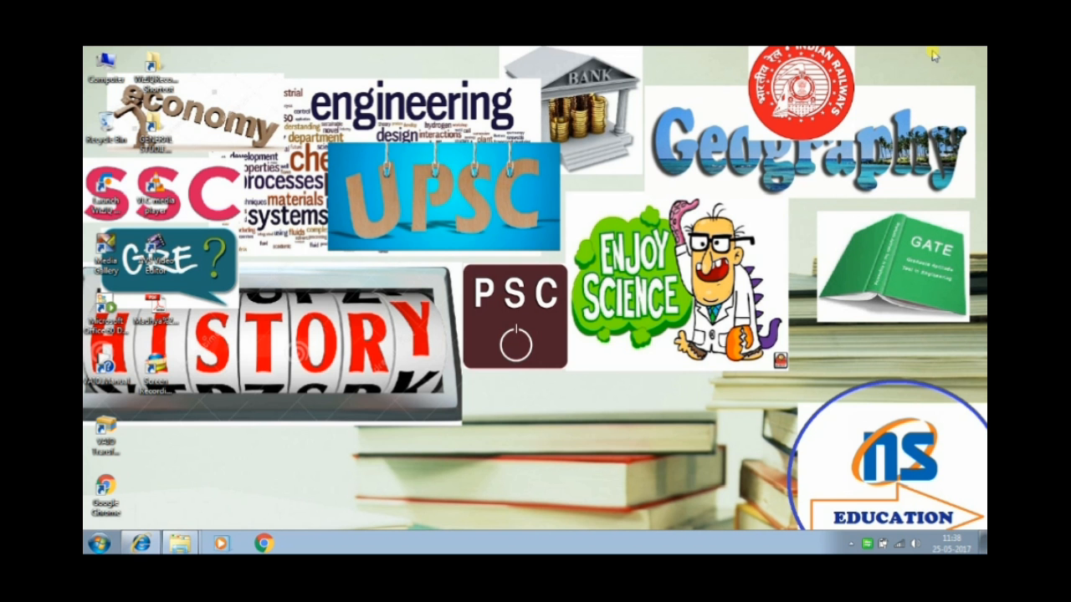